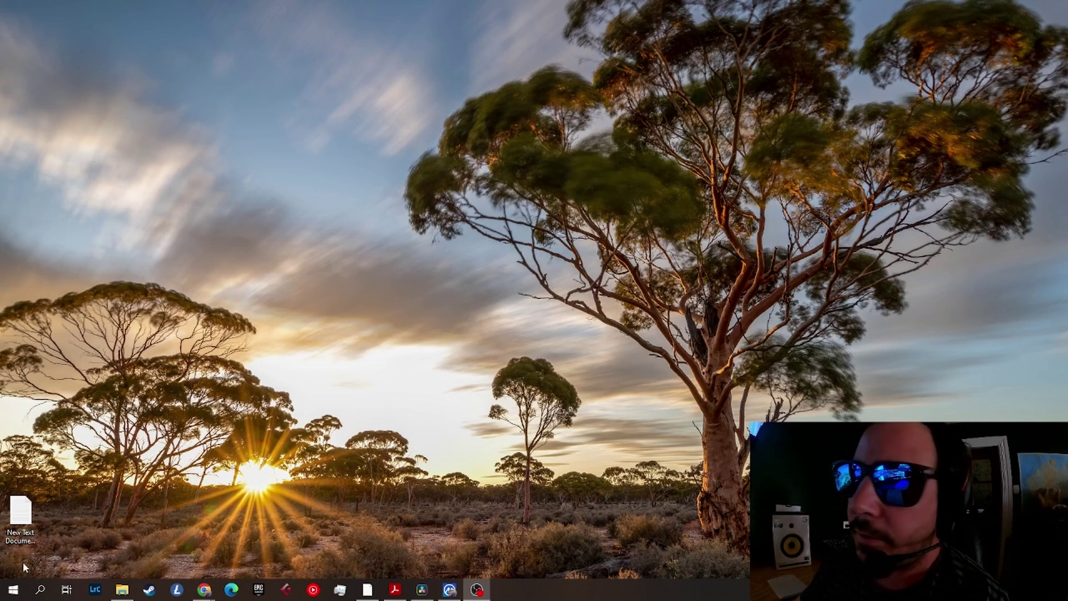
Step: Start a Section 40E Permit to Prospect application under eMITS Non-title Related Transactions
mouse_move(212, 593)
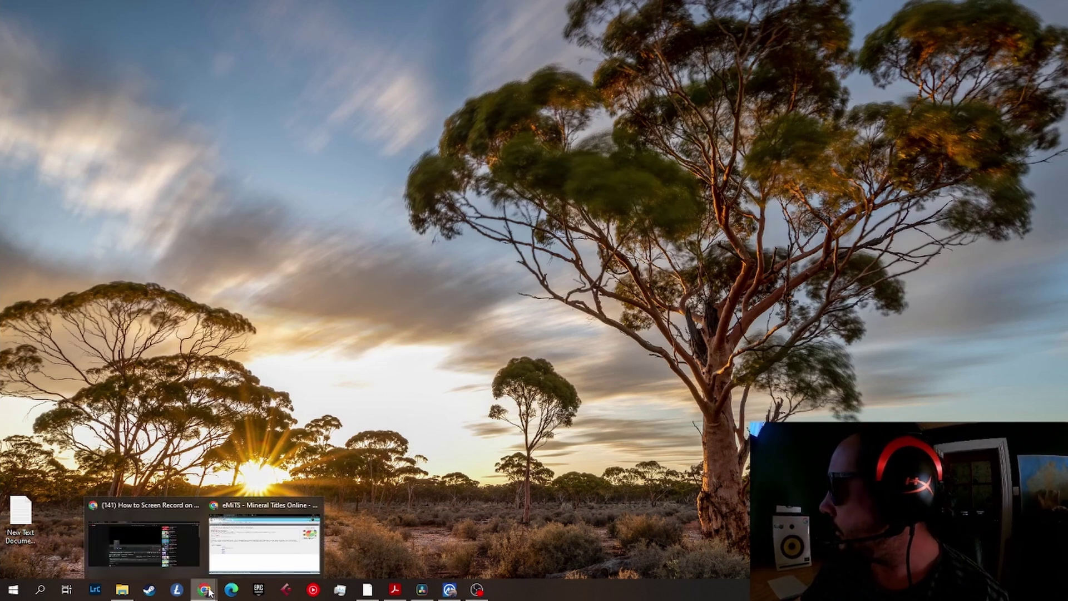
left_click(248, 559)
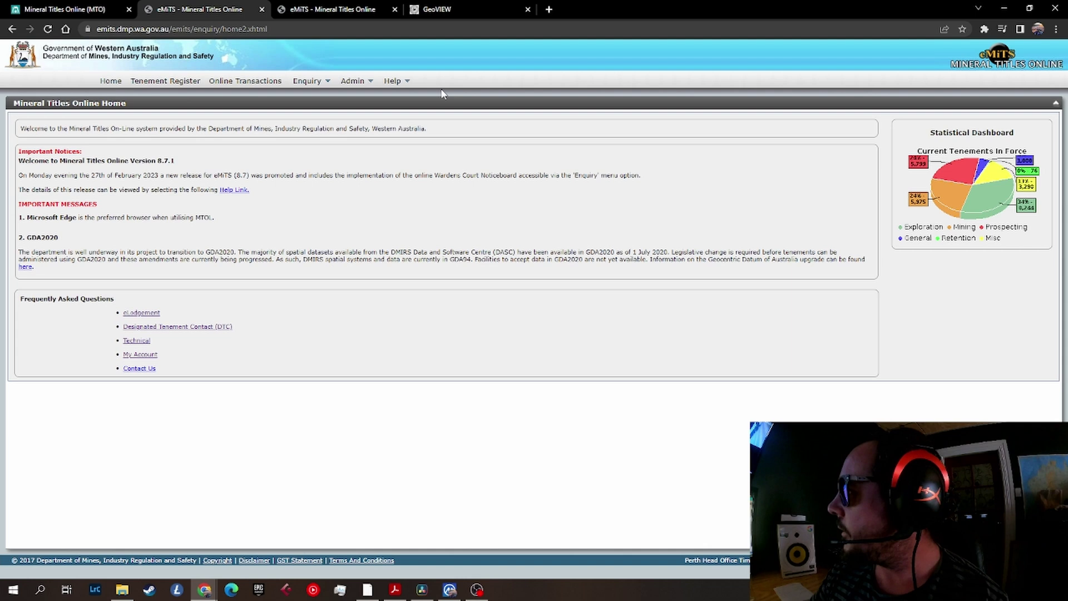
left_click(229, 81)
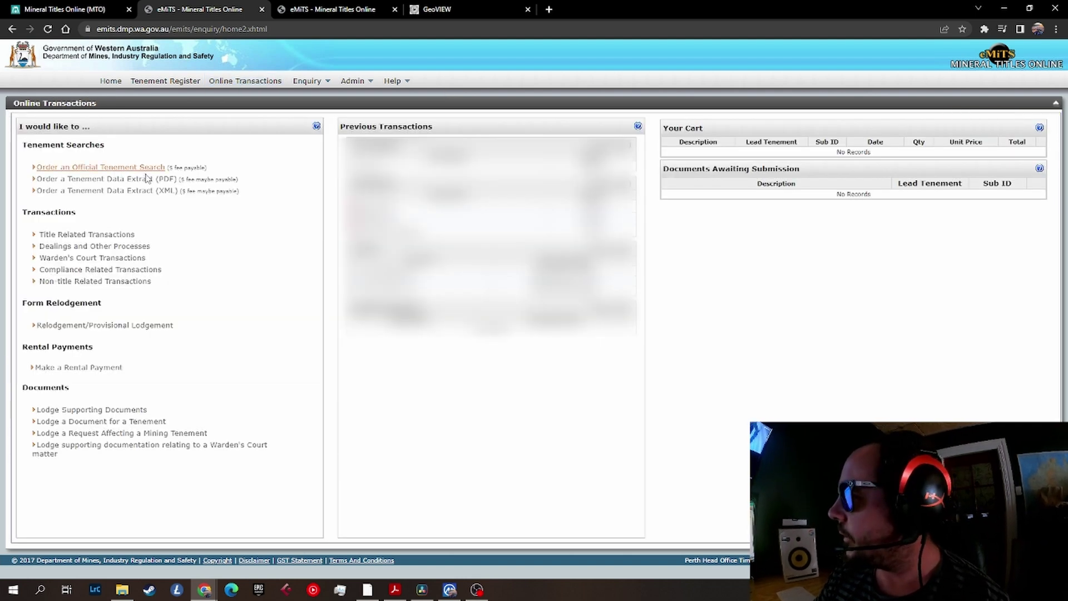
left_click(47, 281)
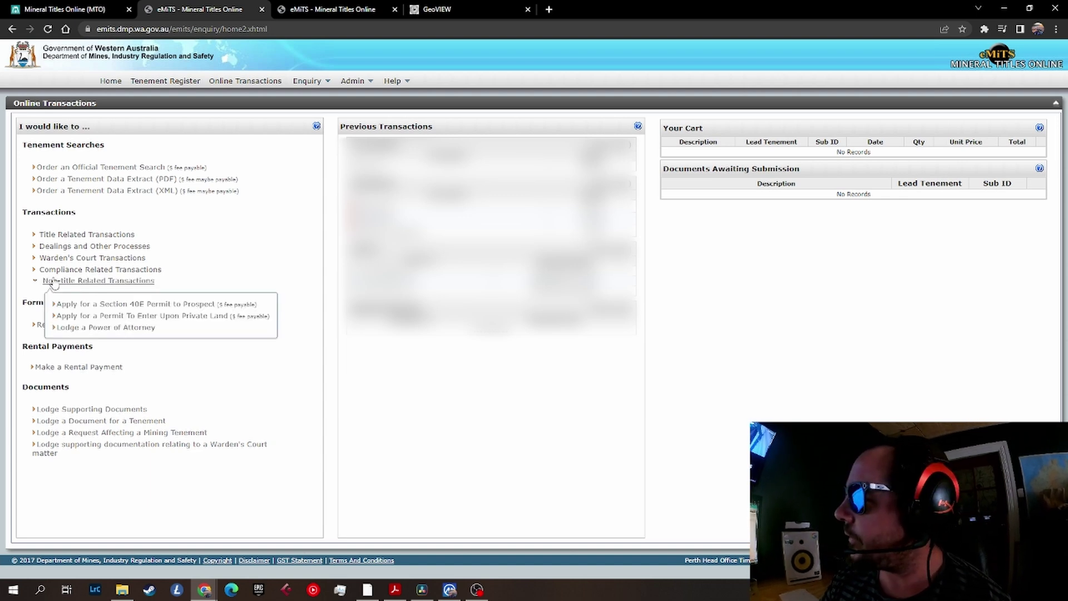
left_click(105, 305)
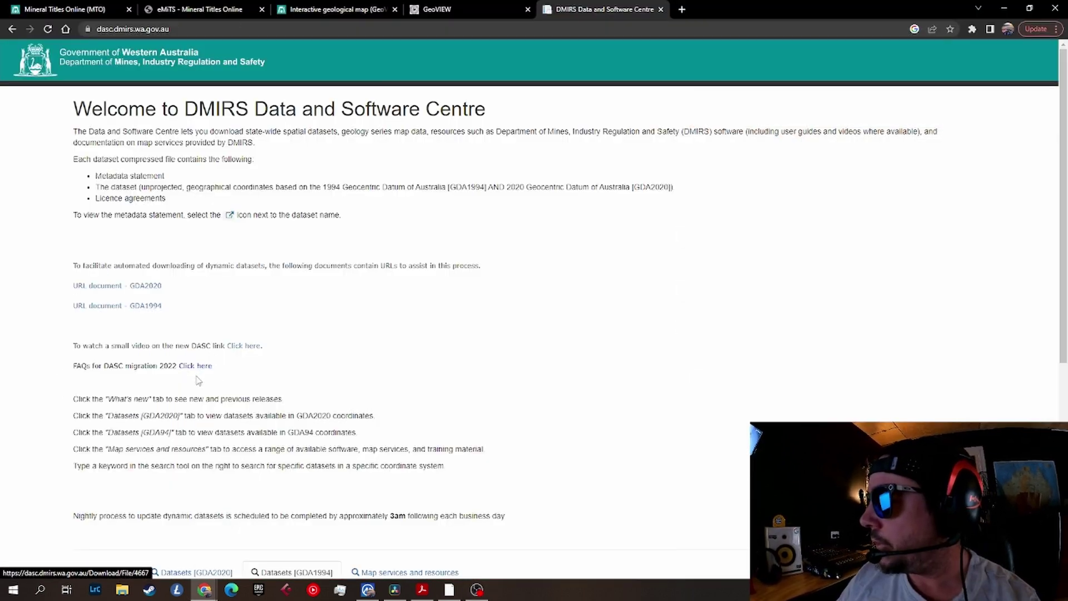
Step: Expand Statewide spatial datasets > Tenements > Tenements - Current (live and pending) to list its downloads
scroll(144, 402, "down", 1)
scroll(39, 428, "down", 2)
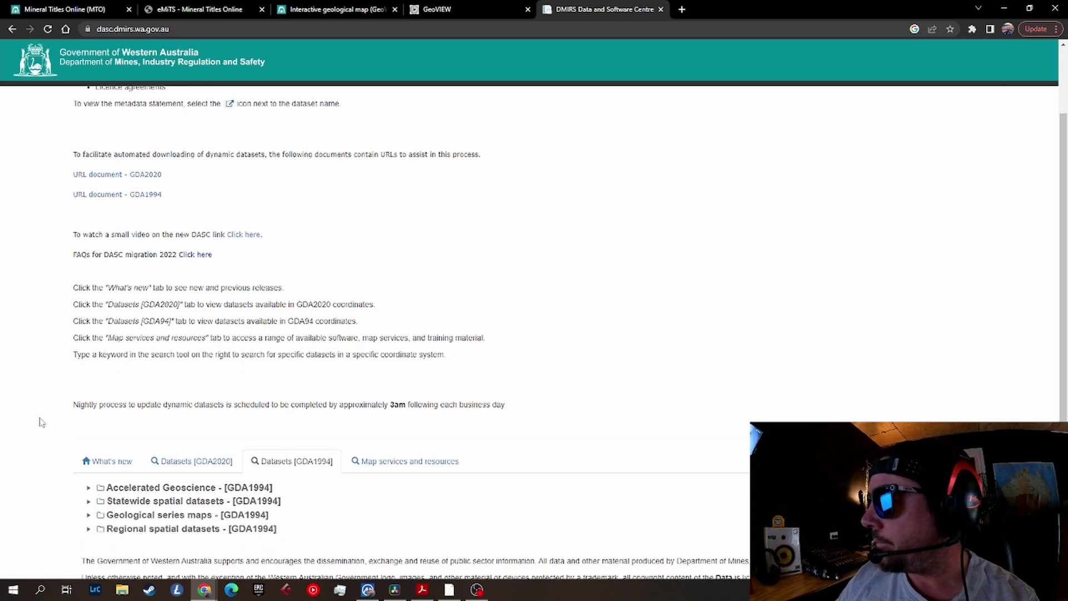
scroll(40, 445, "down", 1)
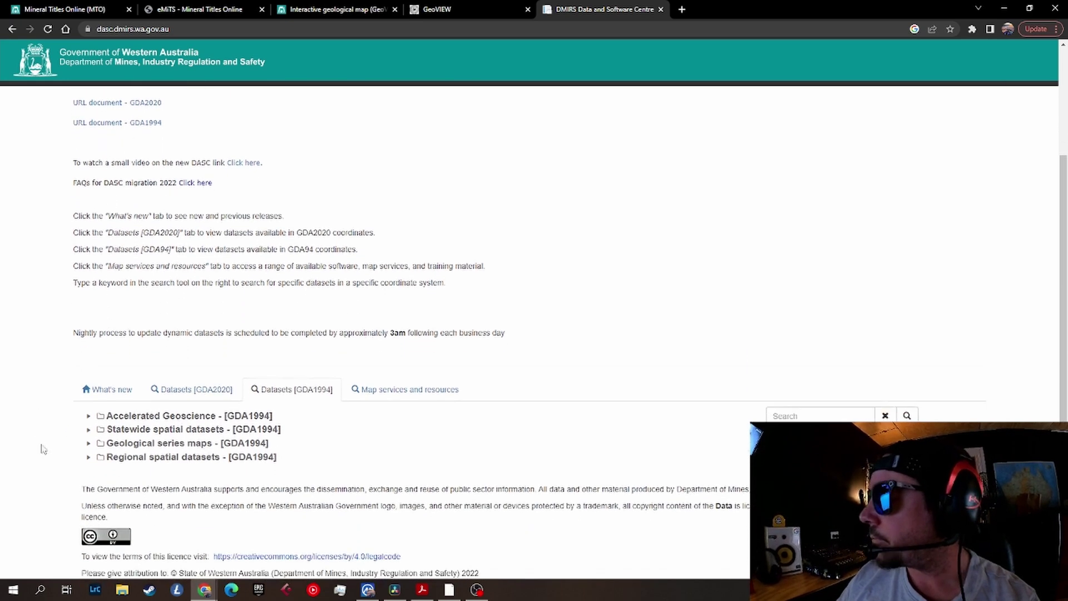
left_click(87, 430)
scroll(58, 470, "down", 4)
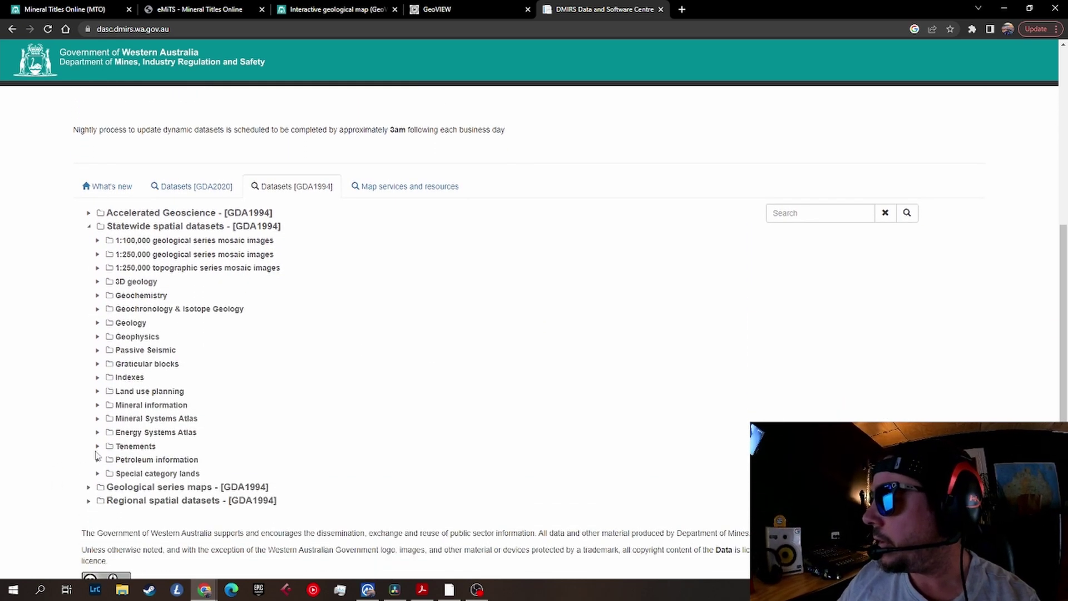
left_click(98, 447)
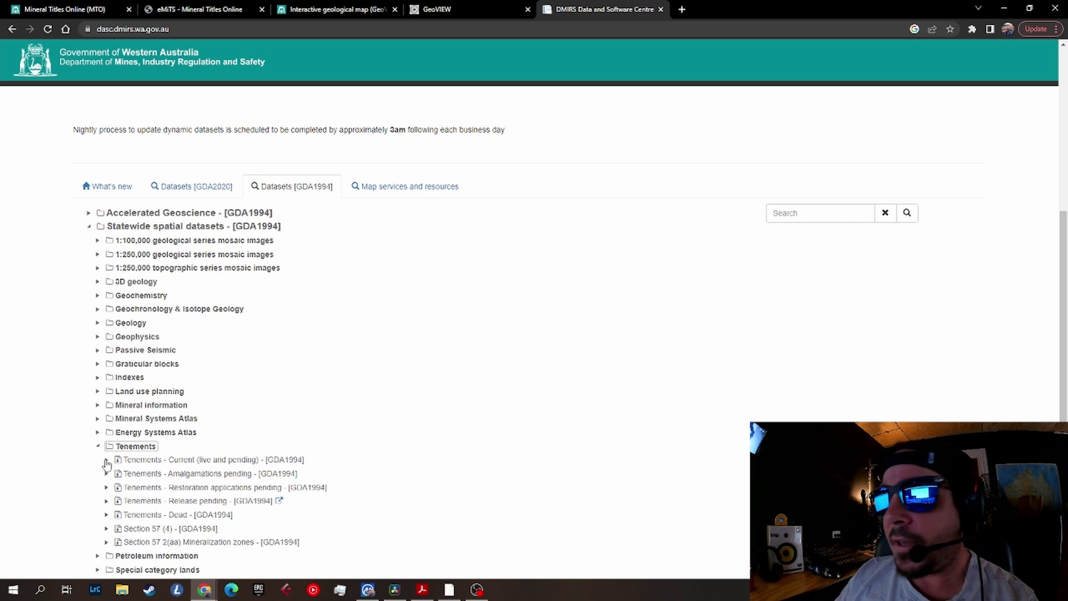
left_click(106, 461)
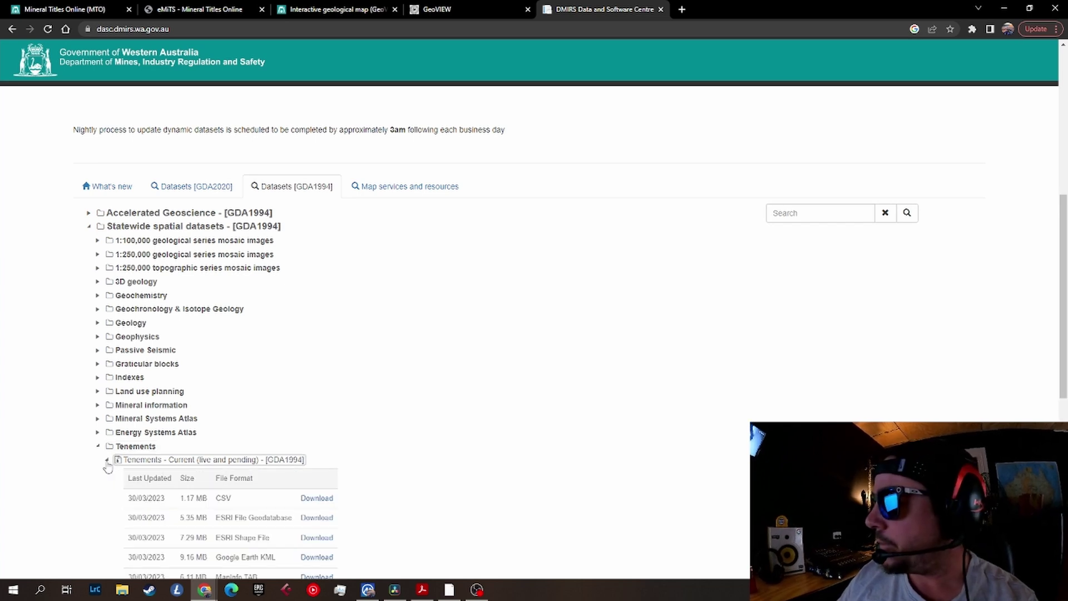
scroll(55, 473, "down", 2)
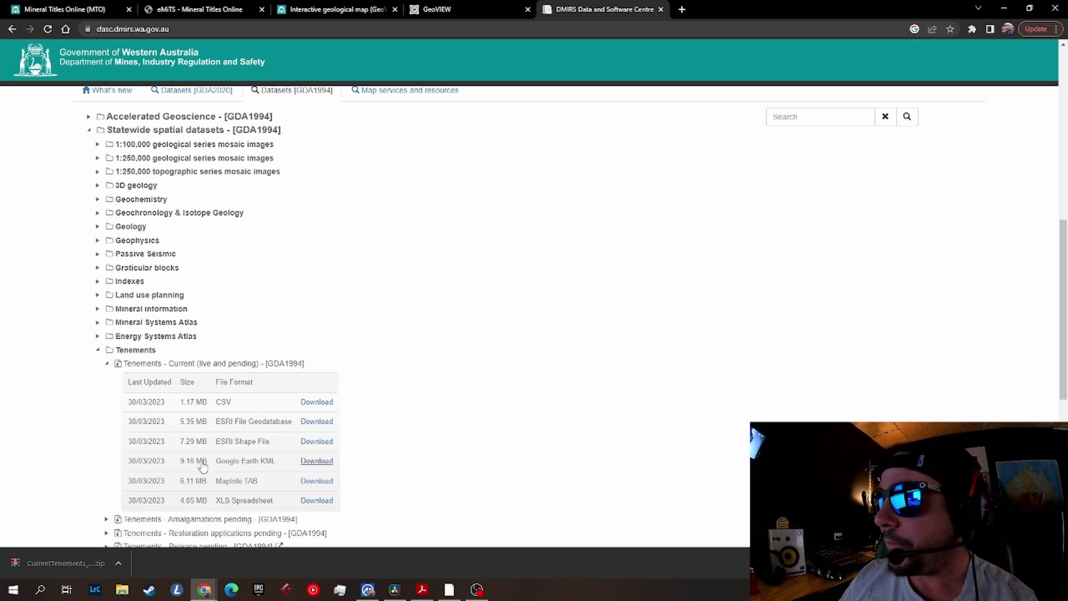
Step: Switch to Google Earth Pro with Tenements_Live.kmz loaded
left_click(448, 590)
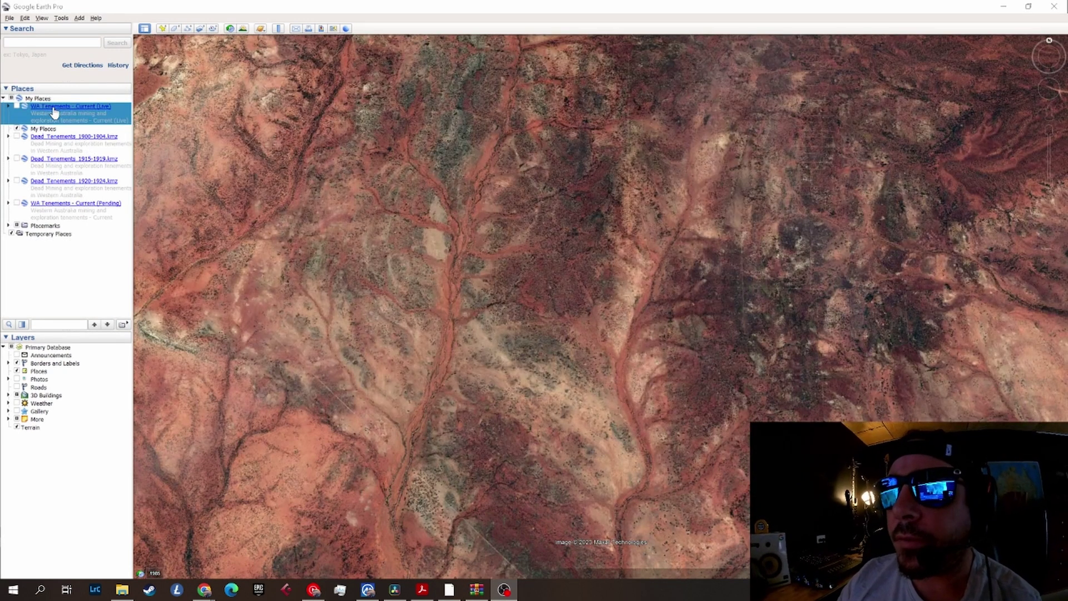
Step: Show the WA Tenements - Current (Live) layer and copy tenement E 39/2188's Formatted Tenement ID
left_click(17, 106)
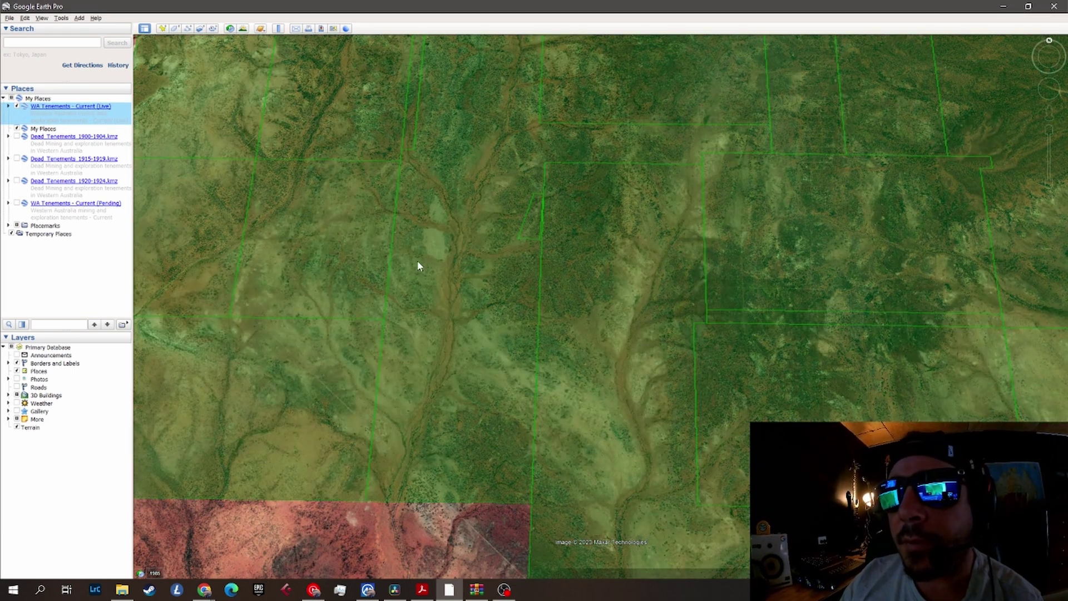
left_click(445, 286)
left_click_drag(545, 460, 563, 464)
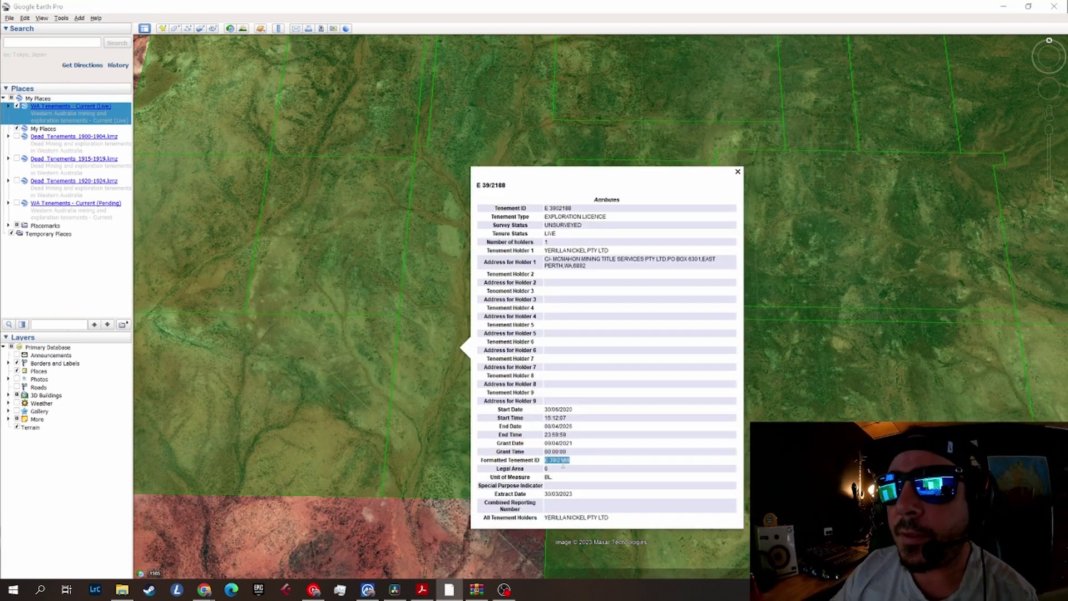
right_click(561, 464)
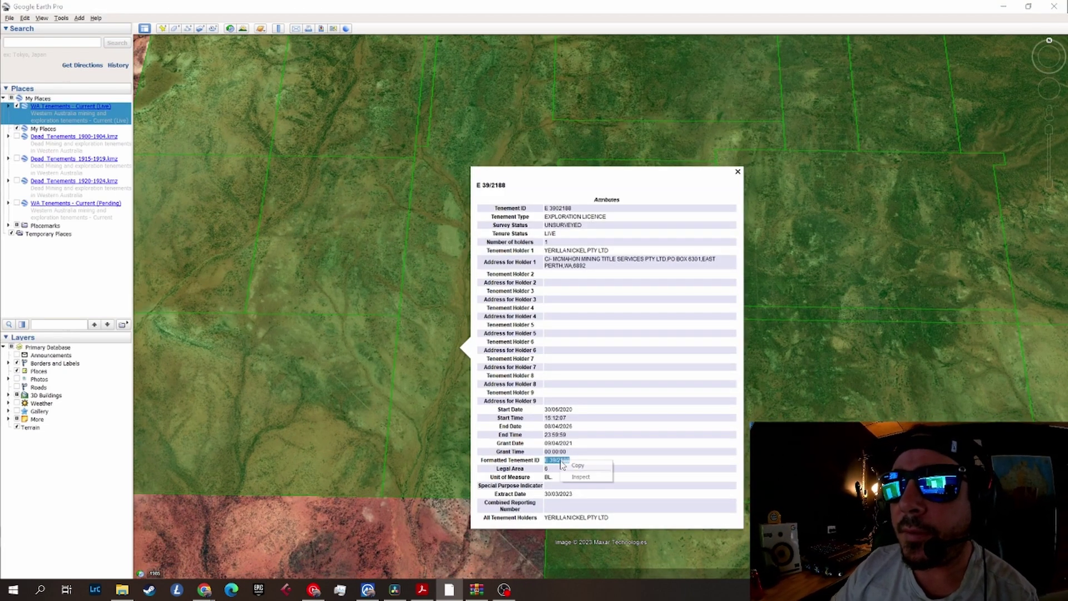
left_click(577, 465)
Step: Paste E 39/2188 as the eMITS Tenement ID and continue past the warning to Step 2
key("alt+Tab")
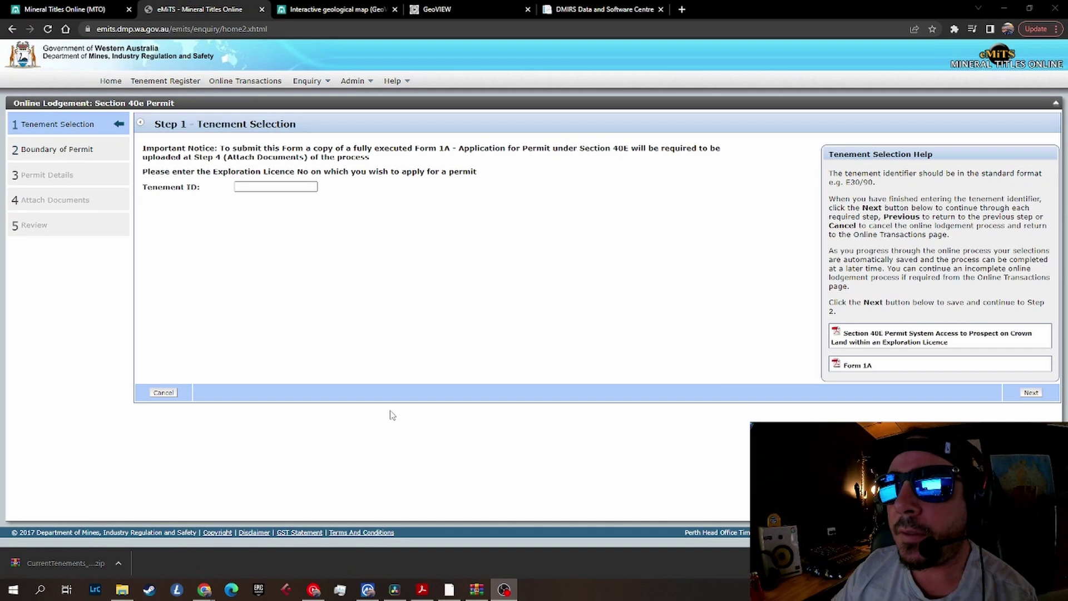
right_click(257, 187)
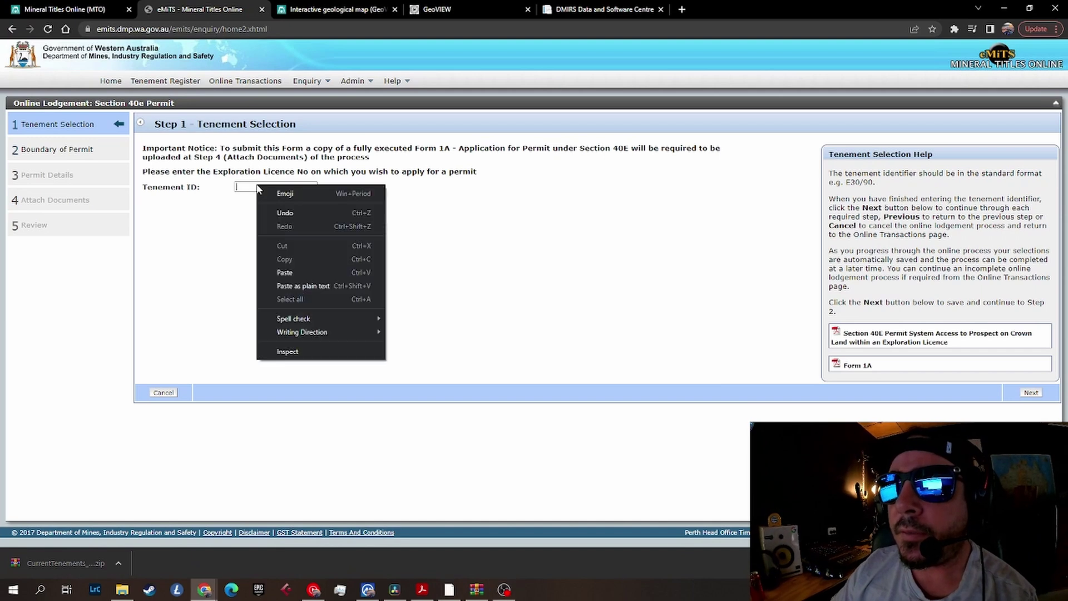
left_click(285, 272)
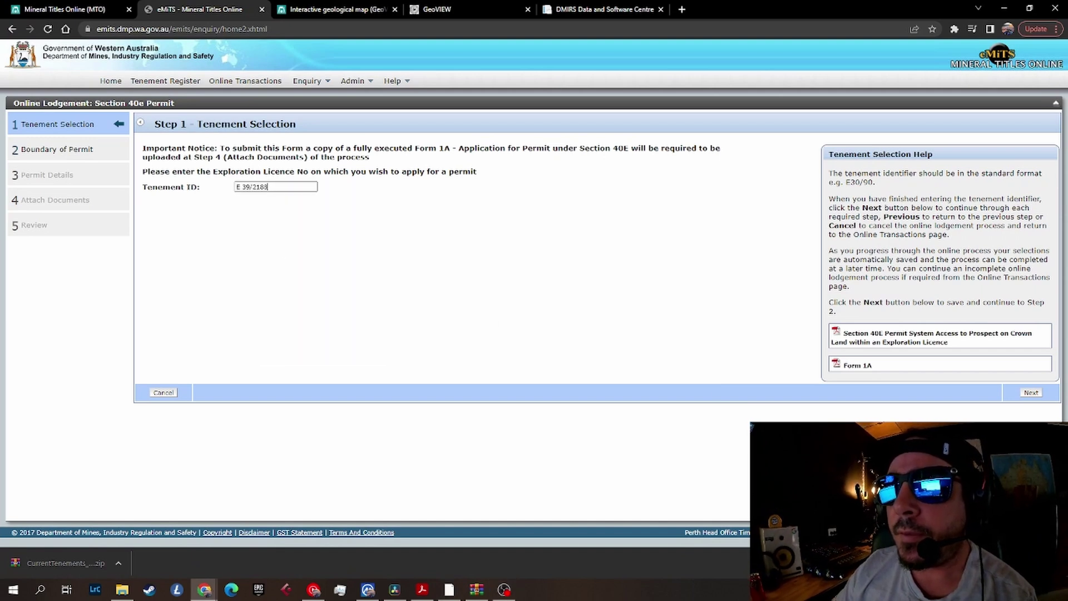
left_click(1031, 393)
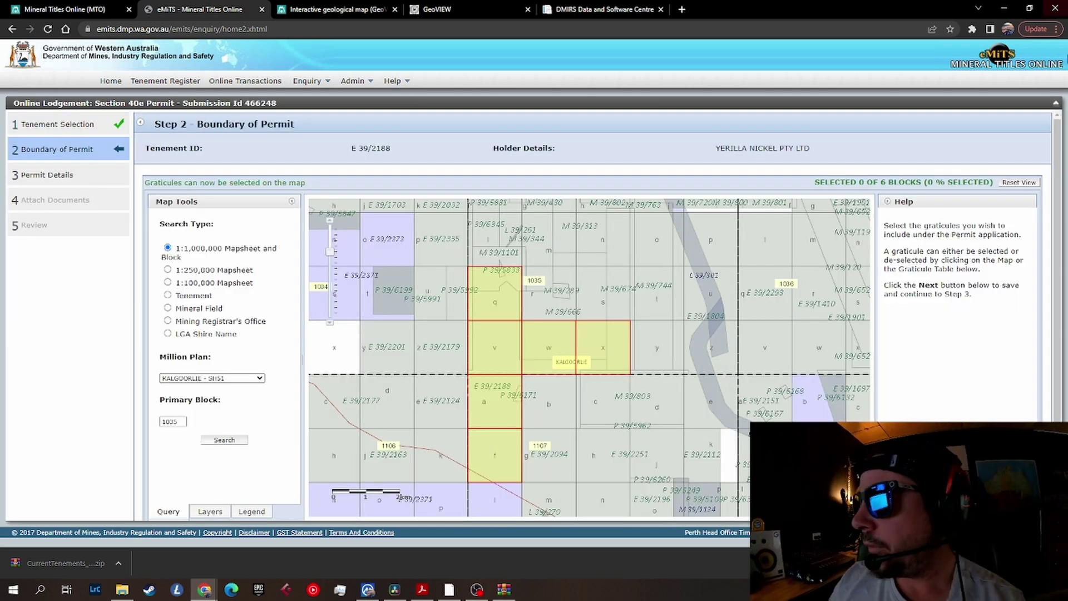
Step: Select graticule blocks q, v, a and f on the permit boundary map
left_click(498, 303)
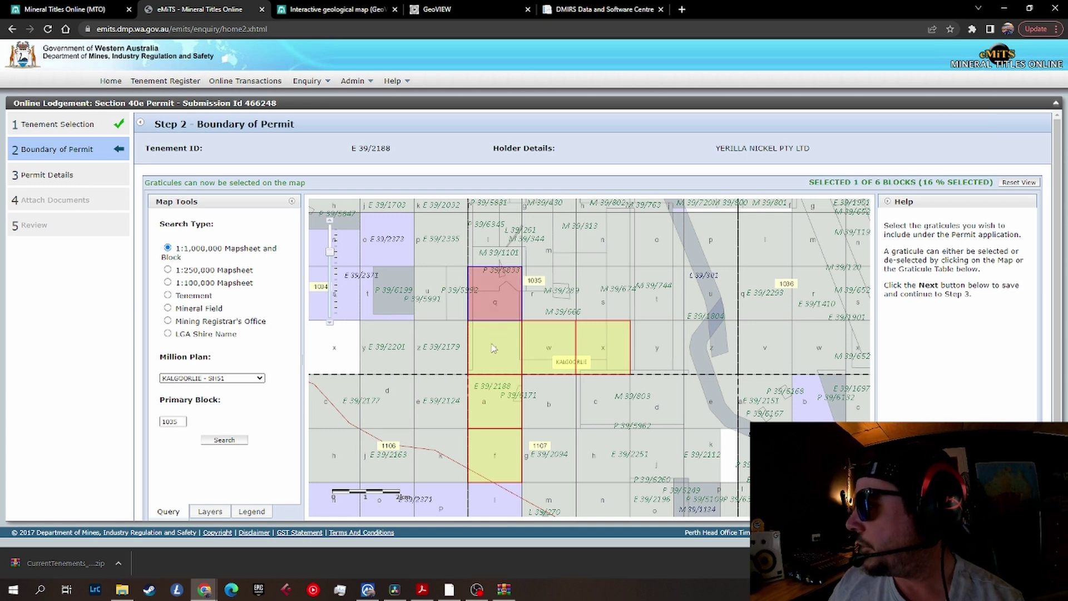
left_click(494, 349)
left_click(493, 403)
left_click(494, 448)
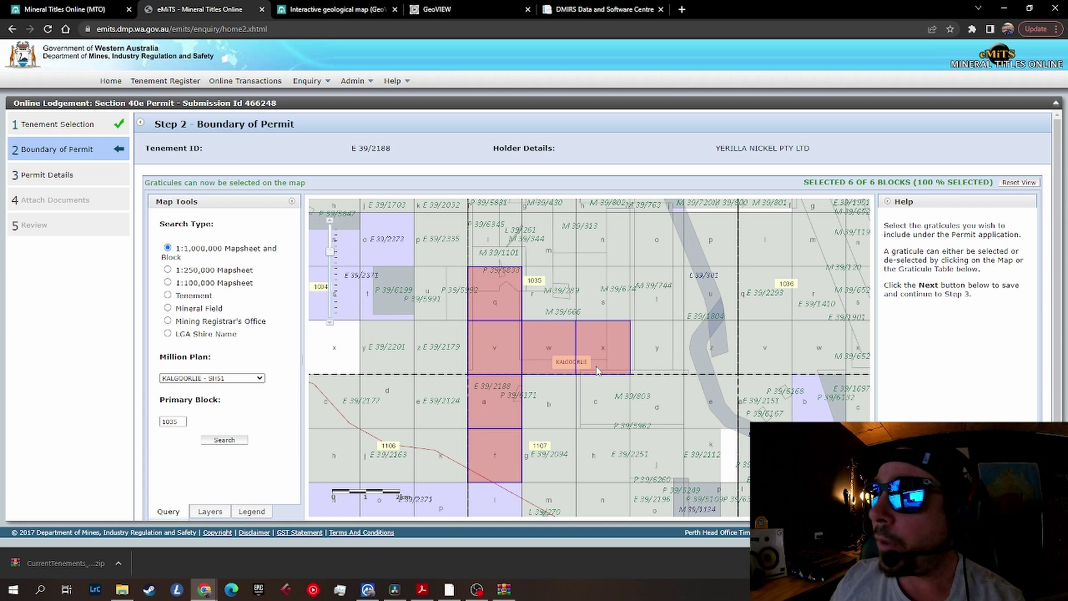
Step: Copy primary block number 1035 from the Graticule Table
scroll(891, 416, "down", 1)
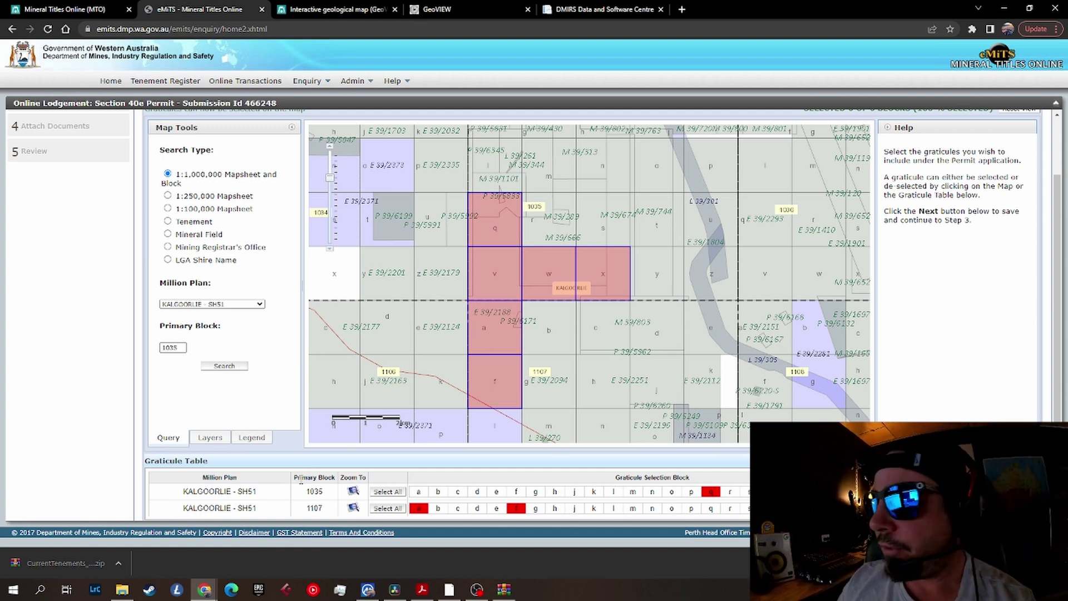
left_click_drag(306, 490, 324, 492)
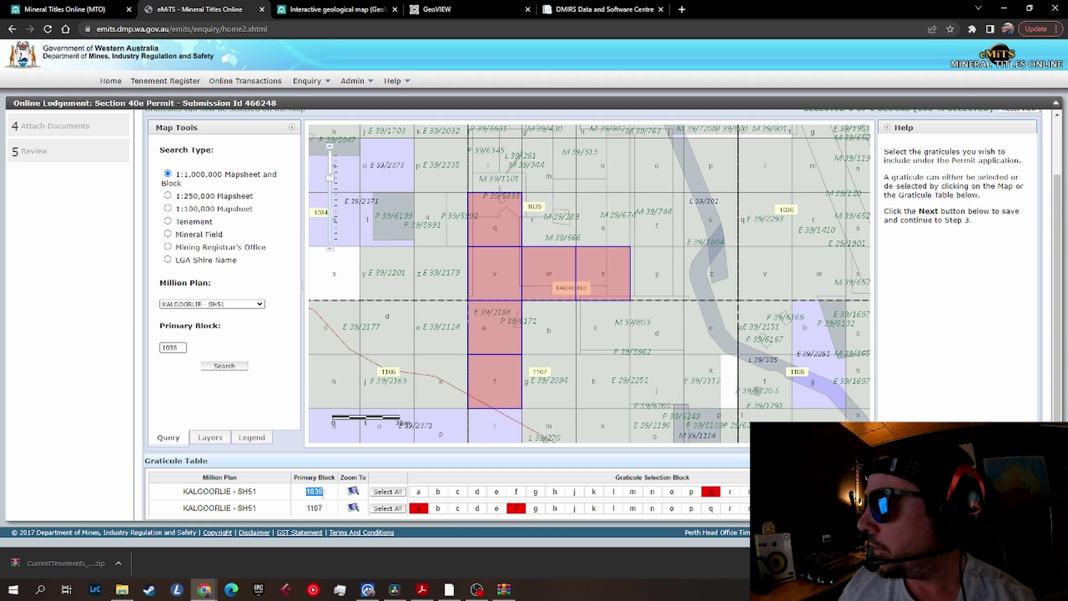
right_click(320, 493)
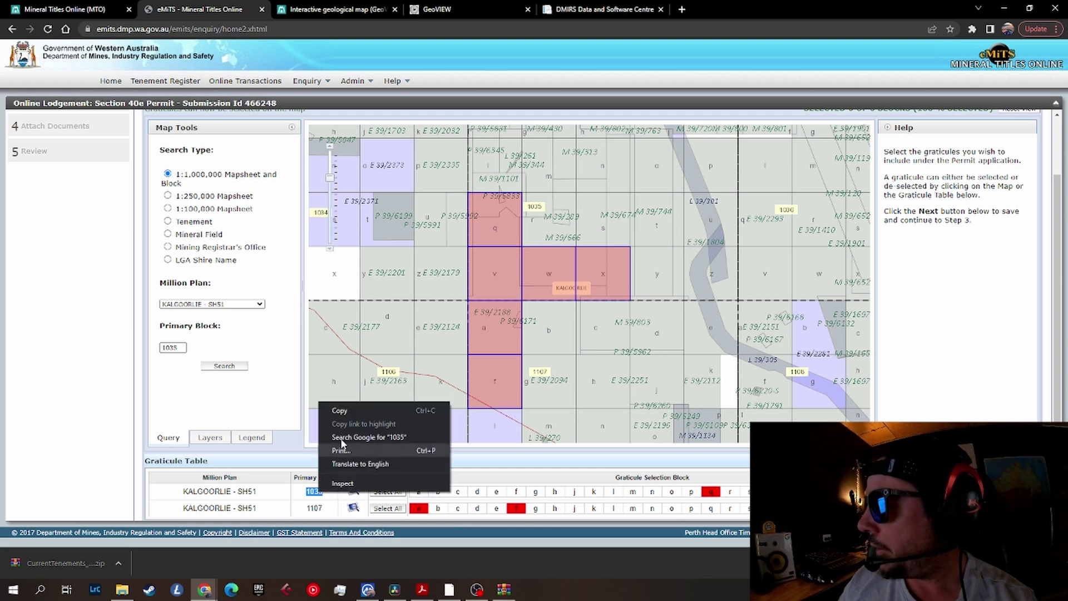
left_click(347, 410)
Step: Fill Form 1A graticules with 1035 blocks q,v,w,x and 1107 blocks a,f
left_click(424, 591)
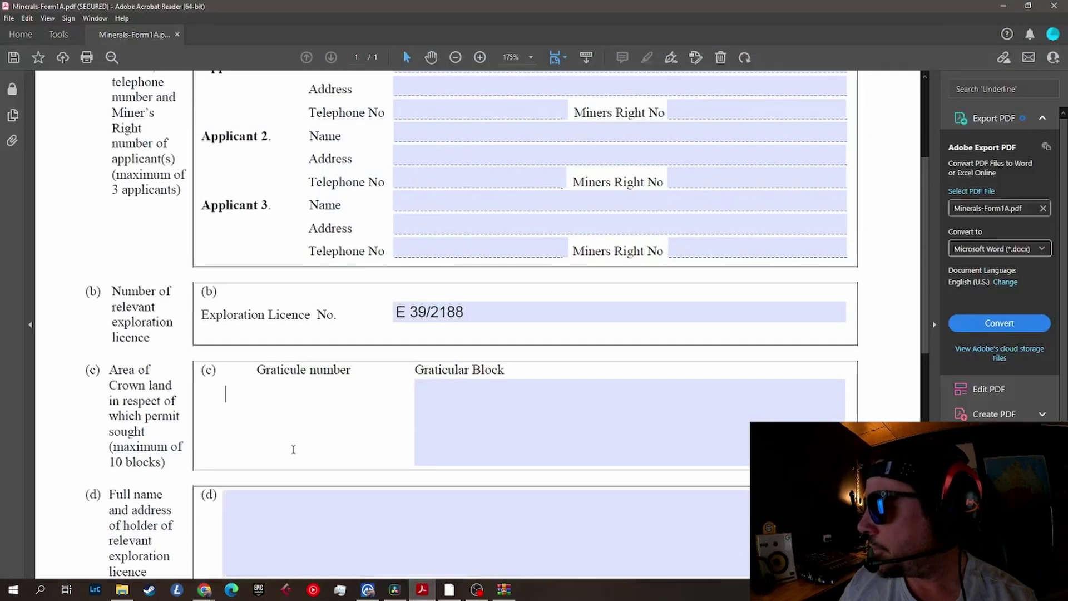
right_click(234, 400)
left_click(281, 405)
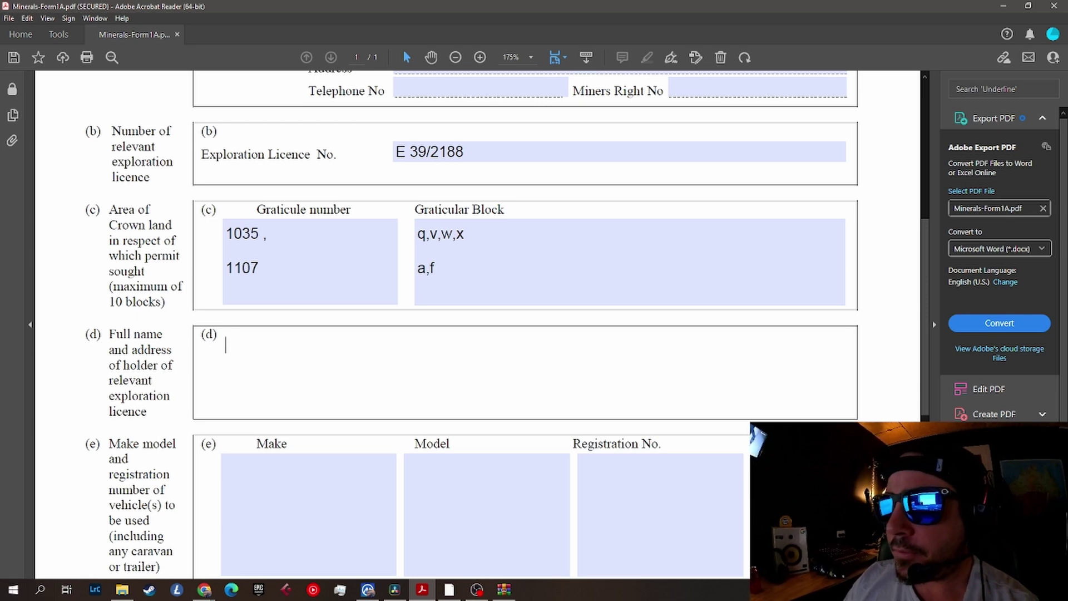
key("alt+Tab")
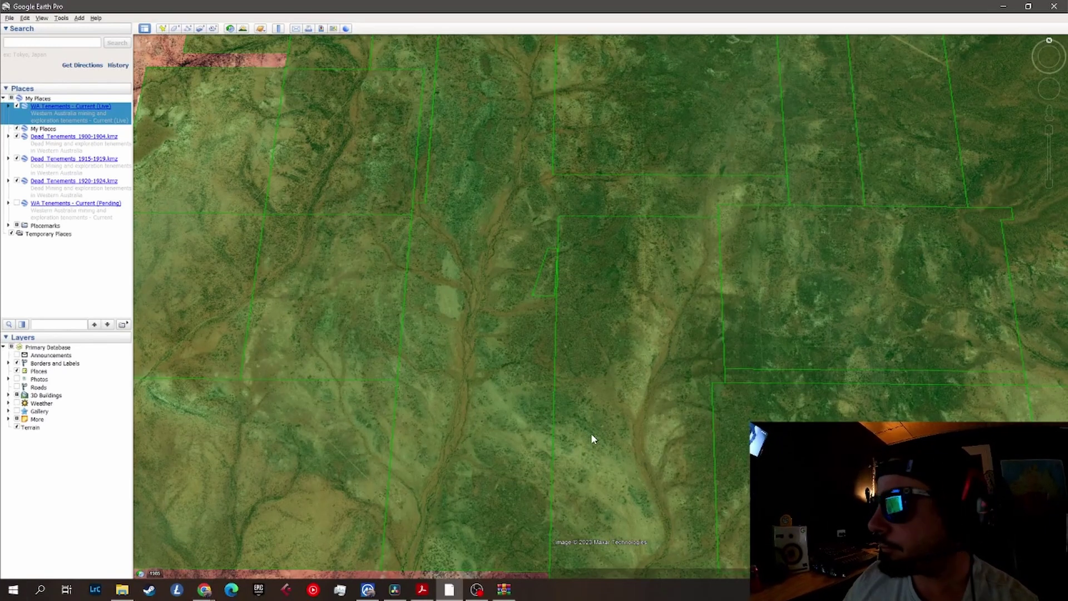
Step: Copy the Tenement Holder 1 name from tenement E 39/2188's details balloon
left_click(508, 384)
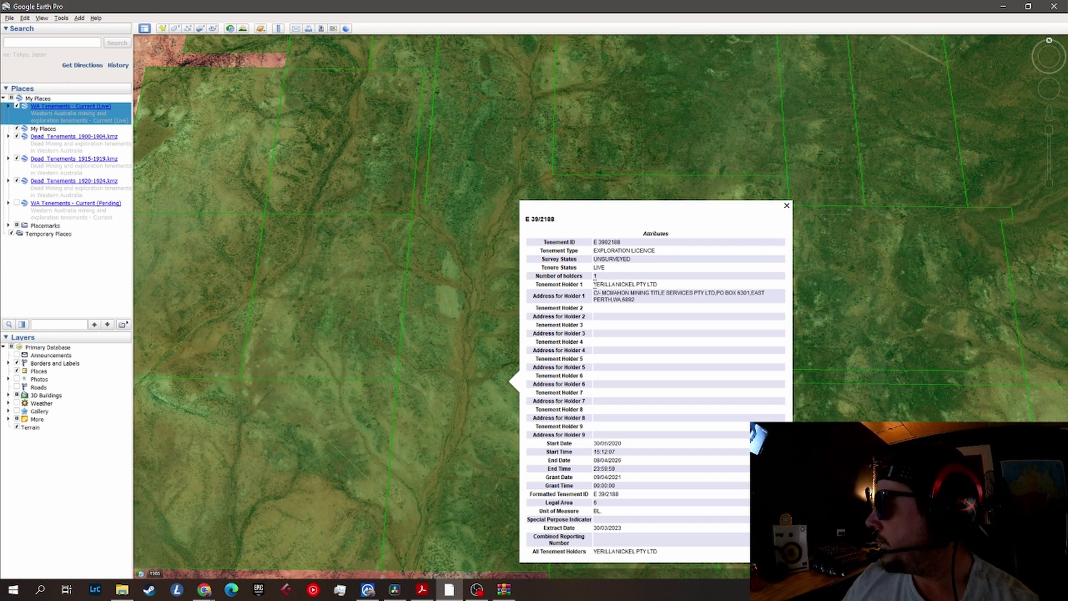
left_click_drag(594, 284, 659, 283)
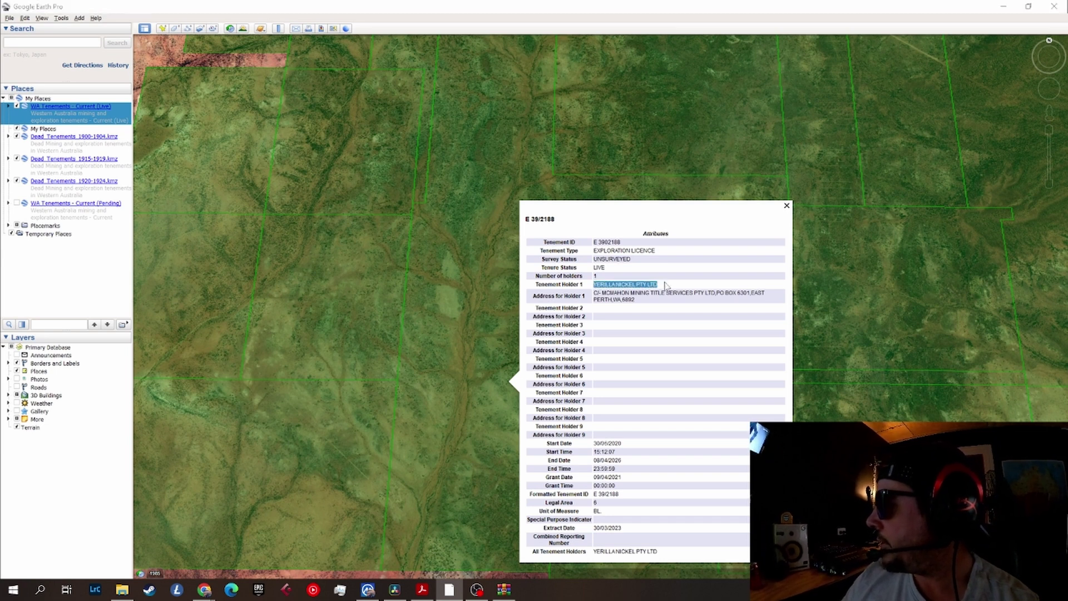
right_click(639, 282)
left_click(657, 287)
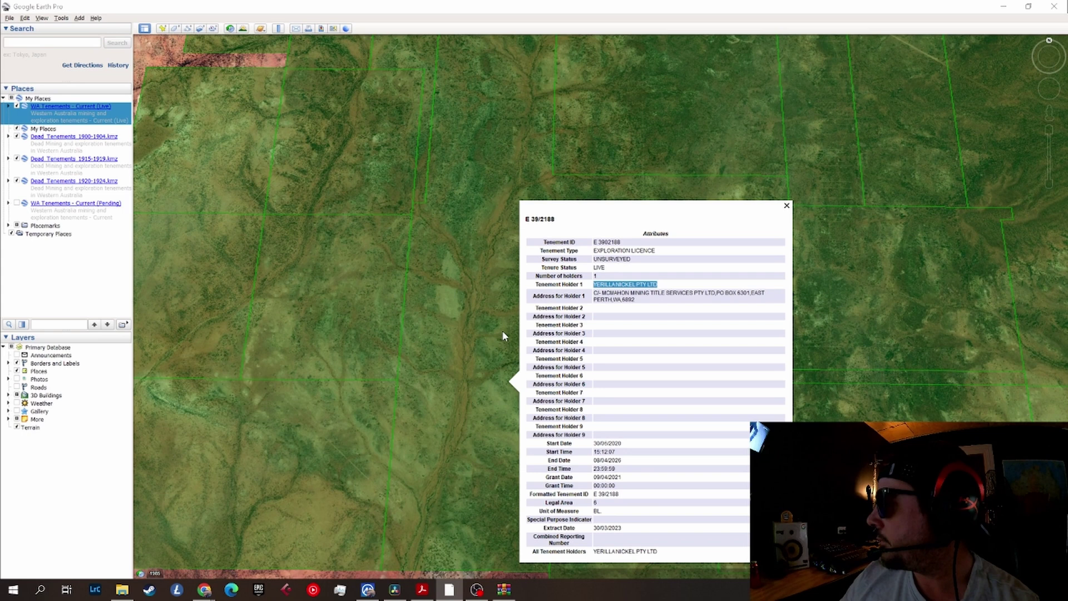
Step: Paste YERILLA NICKEL PTY LTD into Form 1A field (d) and start a new line below it
left_click(421, 587)
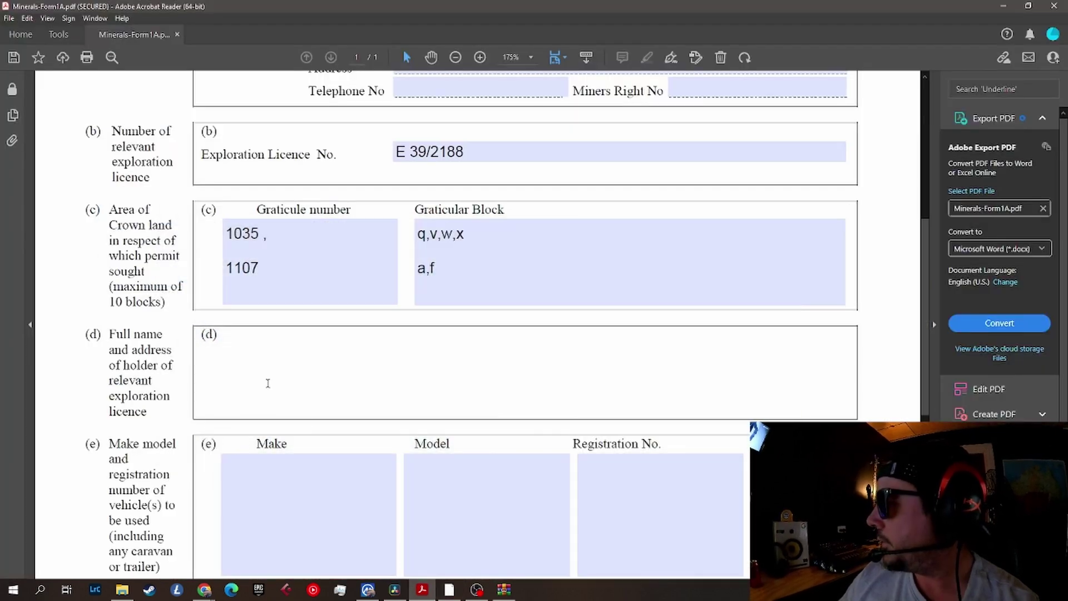
right_click(243, 346)
left_click(282, 352)
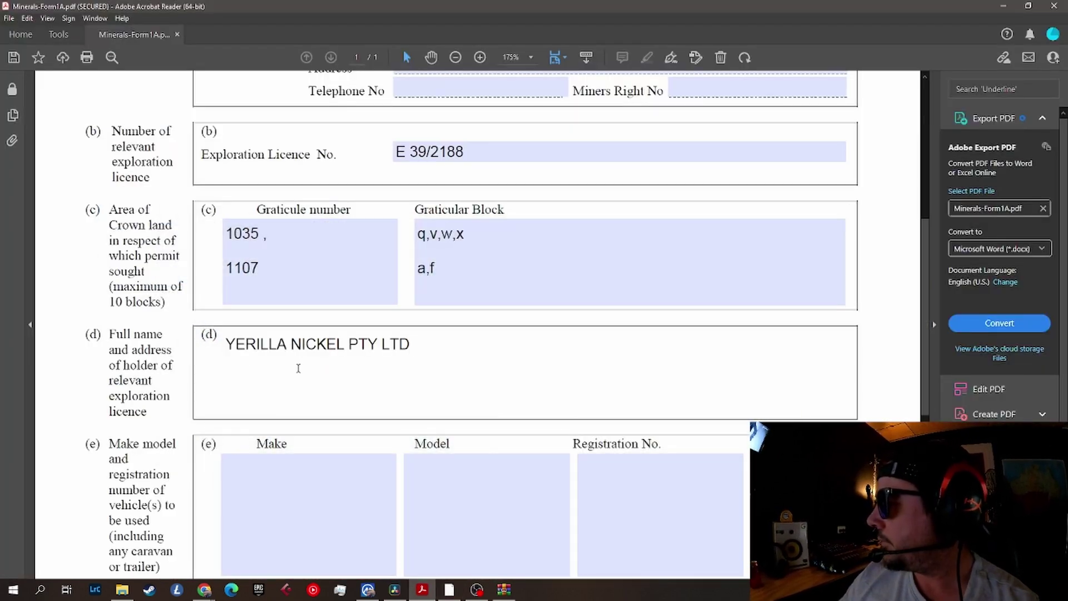
key("Return")
key("Return")
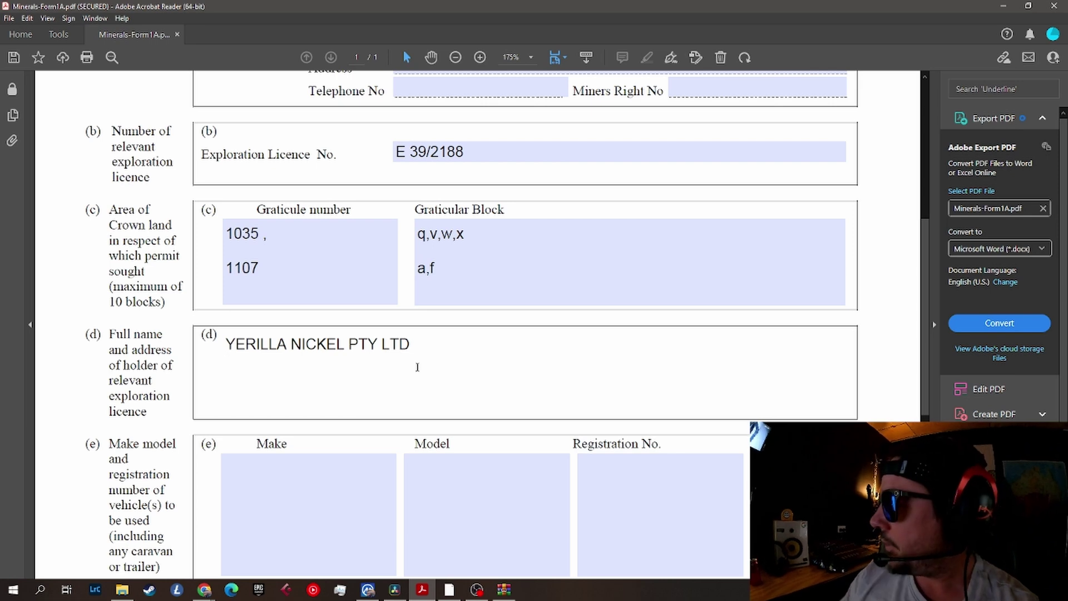
left_click(448, 589)
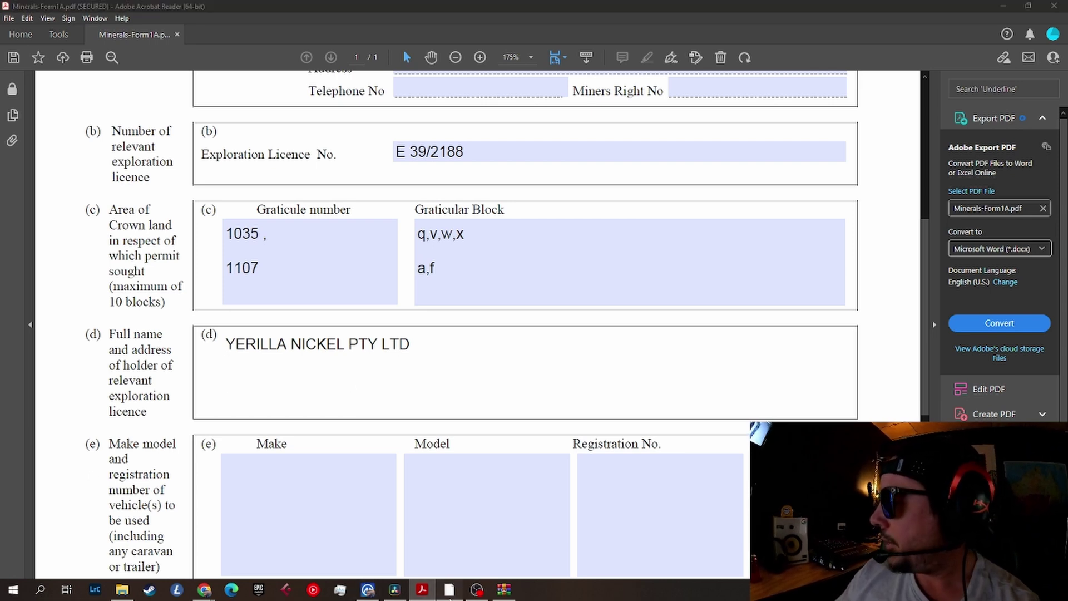
Step: Copy the Address for Holder 1 from tenement E 39/2188's details balloon
left_click(455, 407)
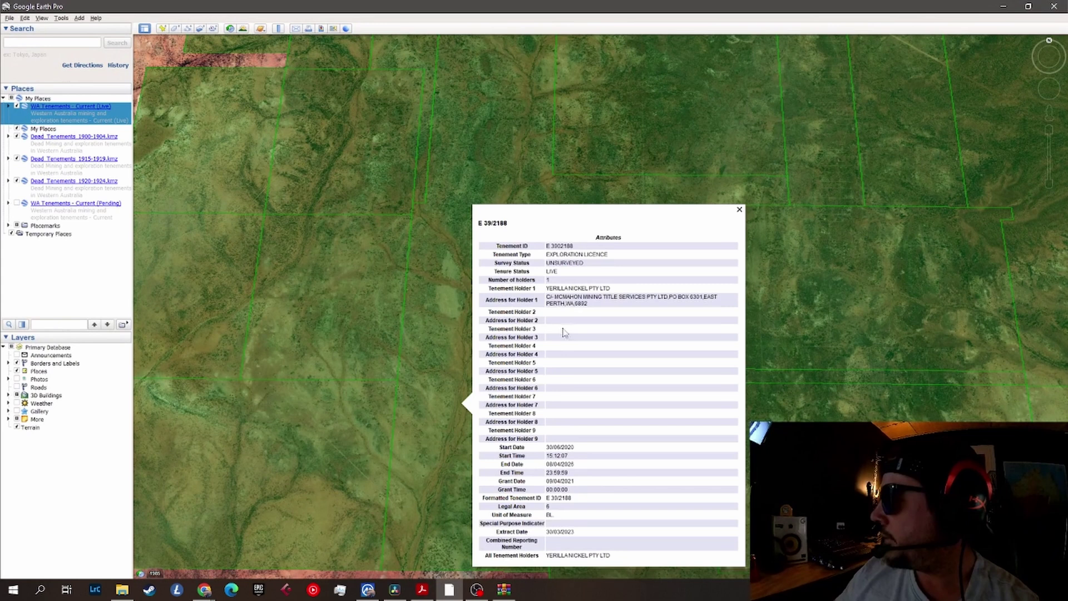
left_click_drag(548, 297, 585, 304)
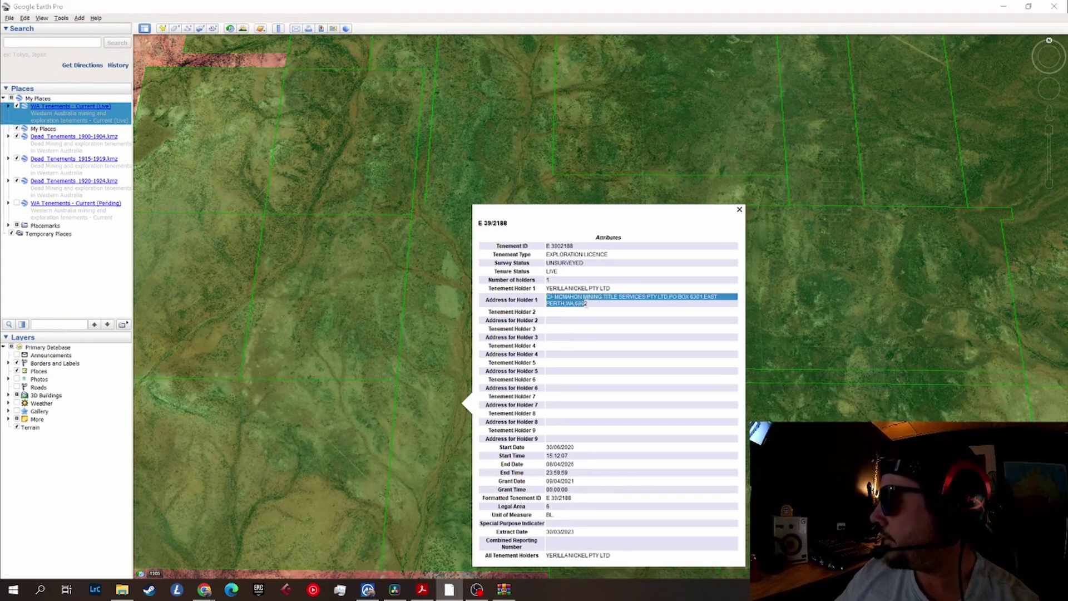
right_click(586, 299)
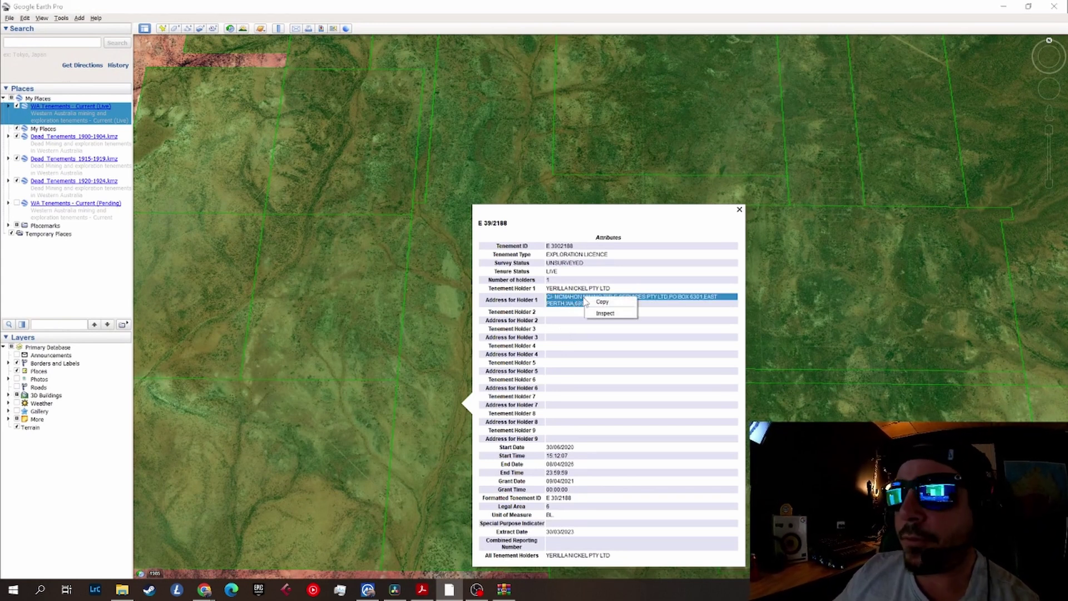
left_click(601, 301)
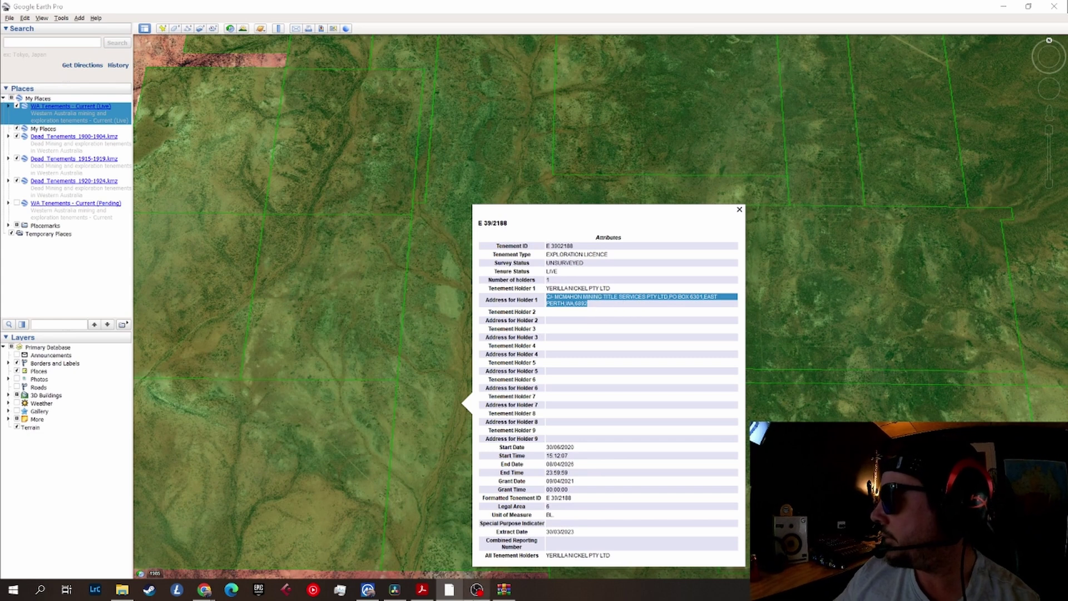
left_click(423, 589)
Step: Paste the holder's address under YERILLA NICKEL PTY LTD in field (d) and enter vehicle Make 'lamborghini'
right_click(252, 396)
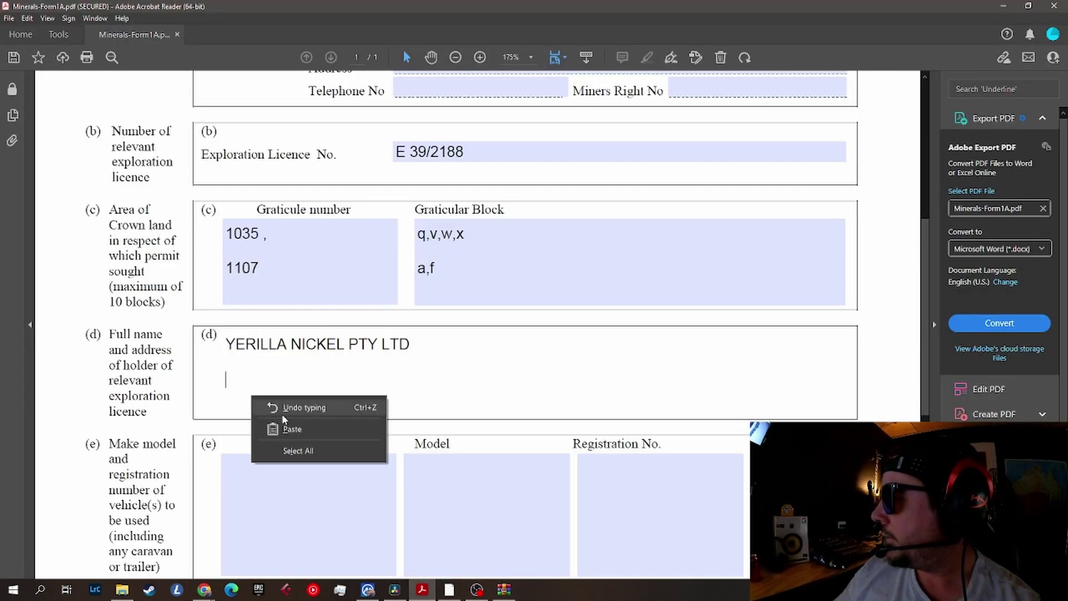
left_click(291, 428)
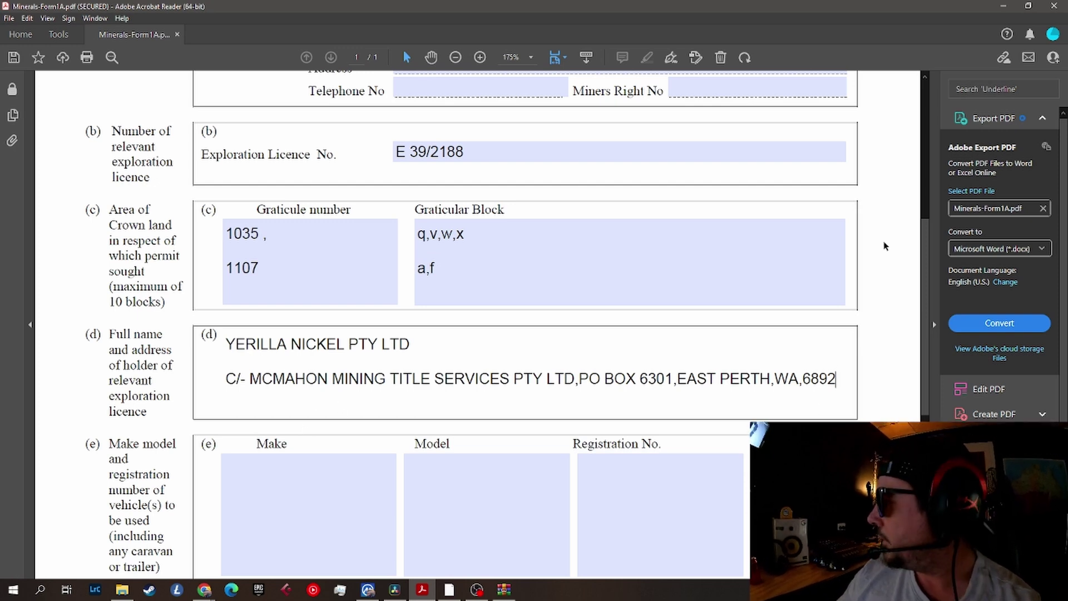
scroll(914, 243, "down", 4)
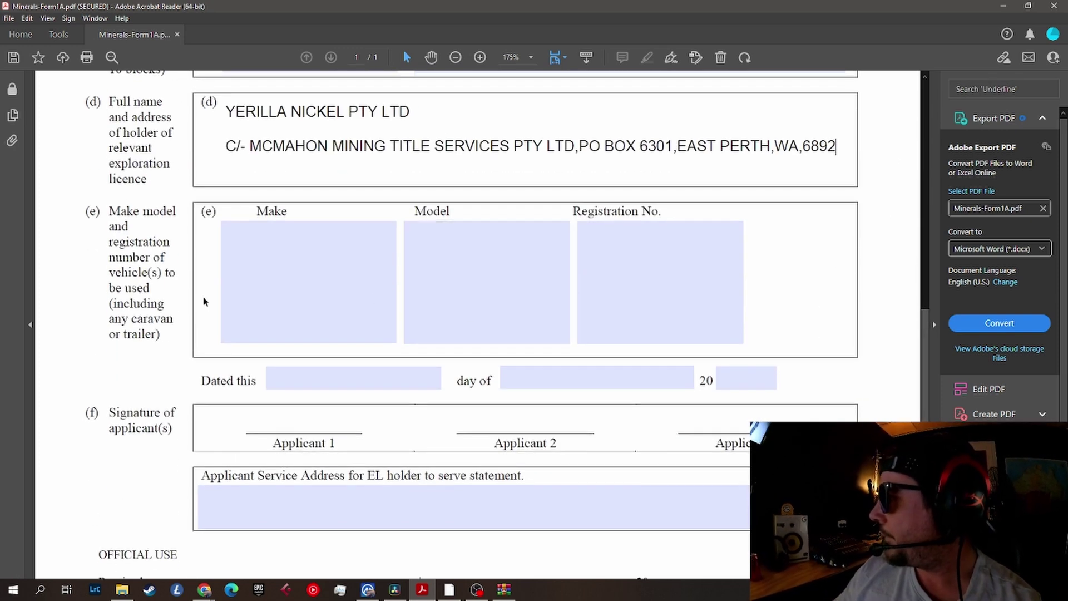
left_click(273, 269)
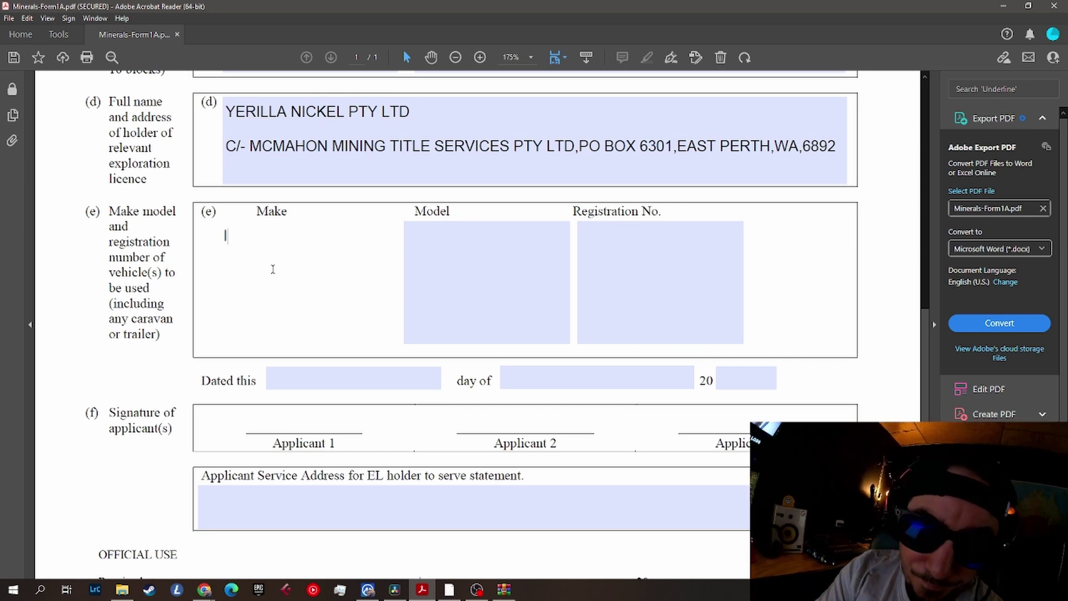
type("lambo")
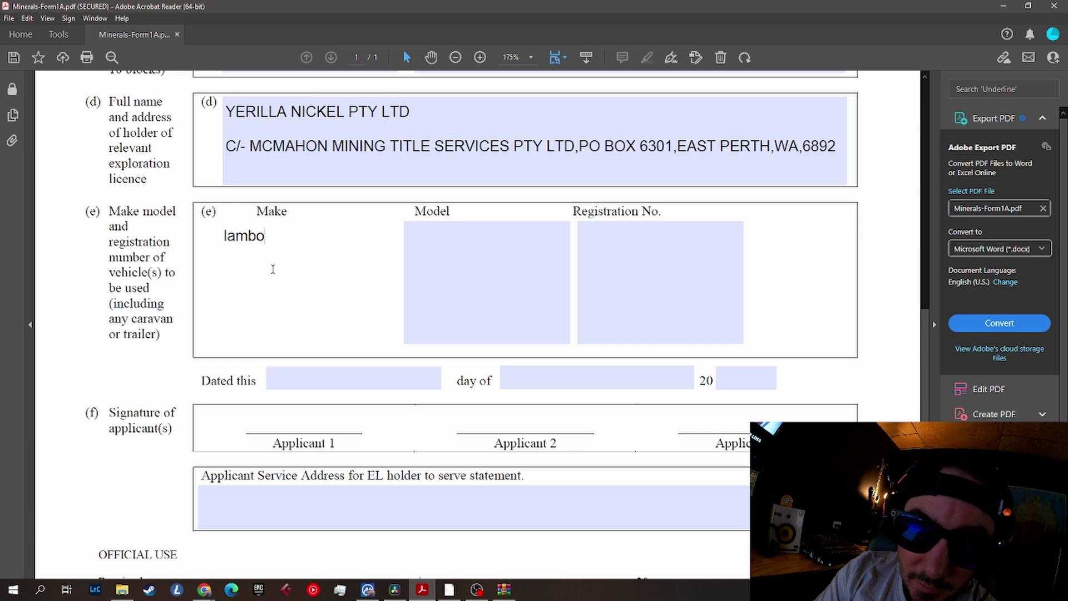
type("rghini")
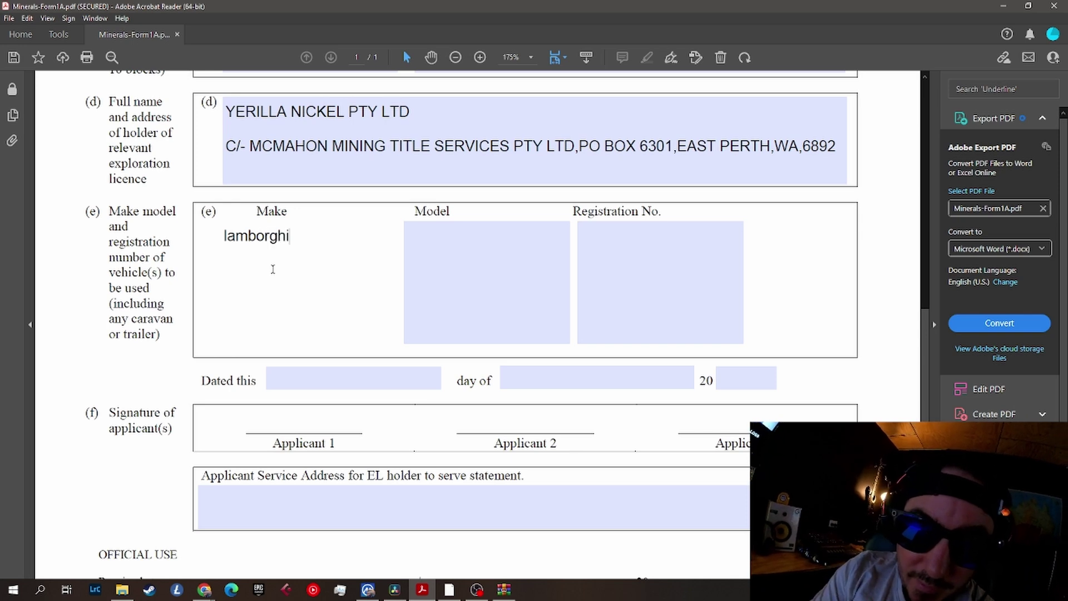
left_click(407, 236)
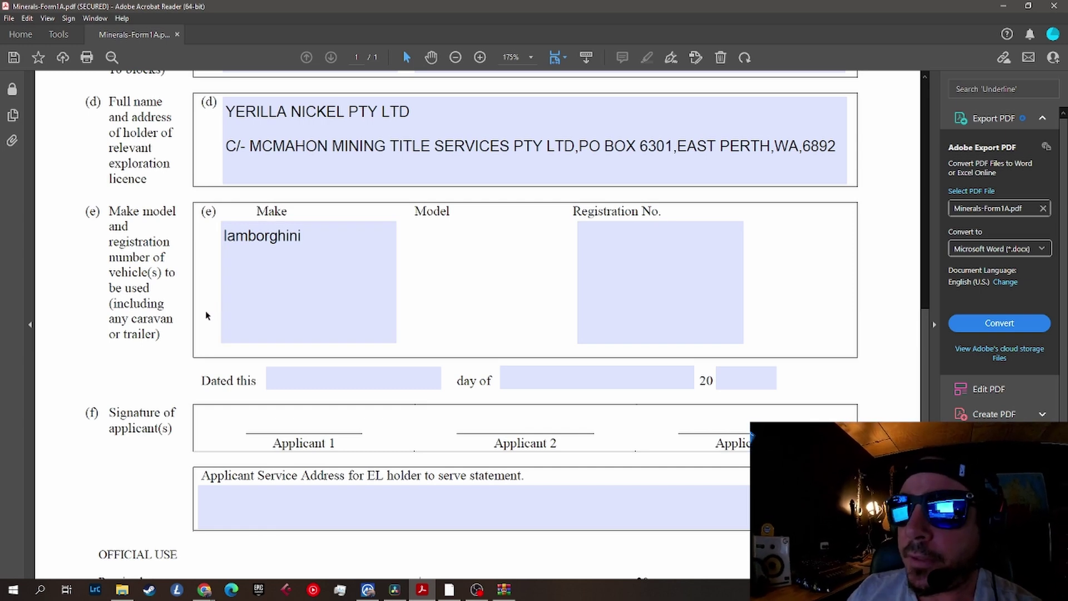
scroll(674, 362, "down", 3)
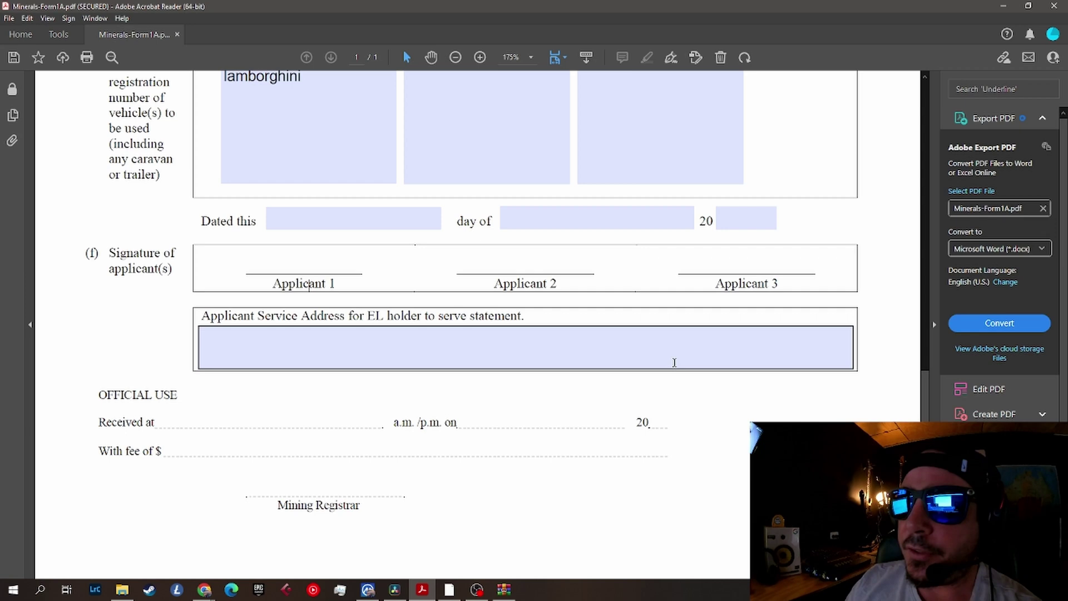
left_click(248, 347)
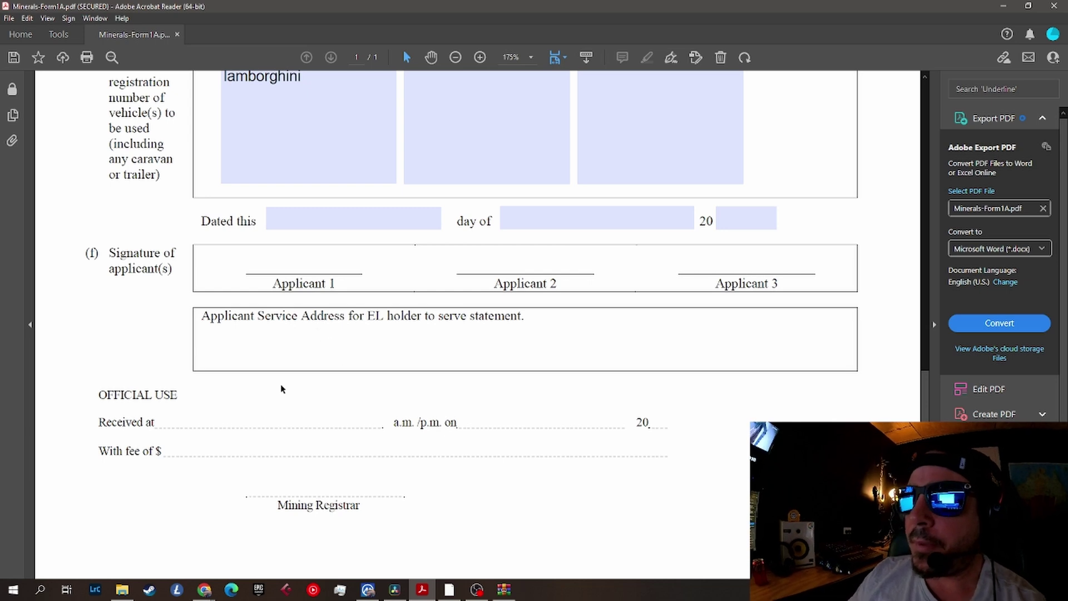
scroll(648, 368, "up", 1)
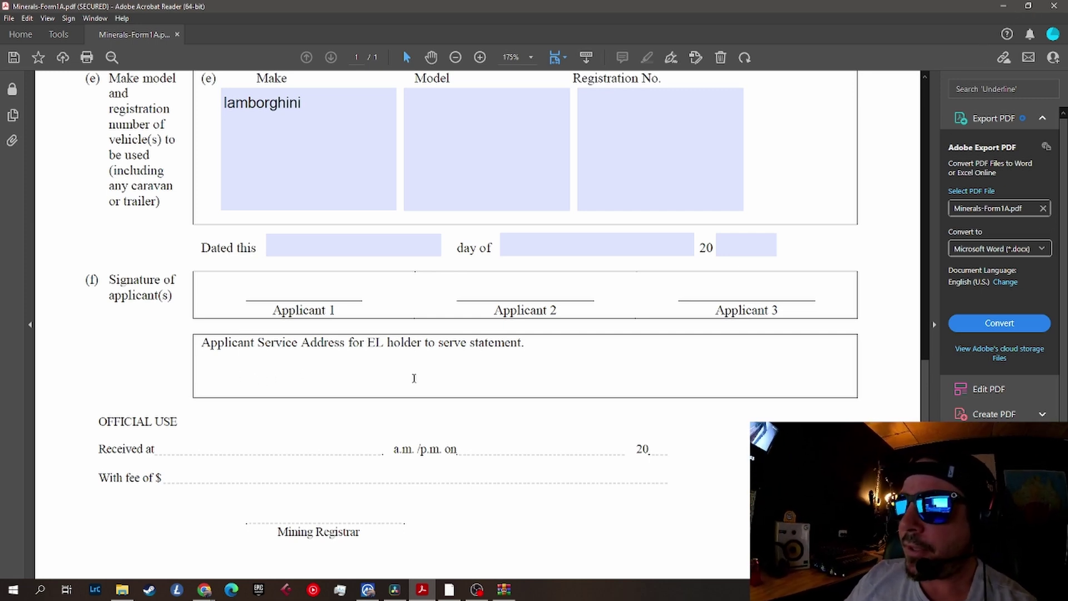
left_click_drag(925, 378, 925, 132)
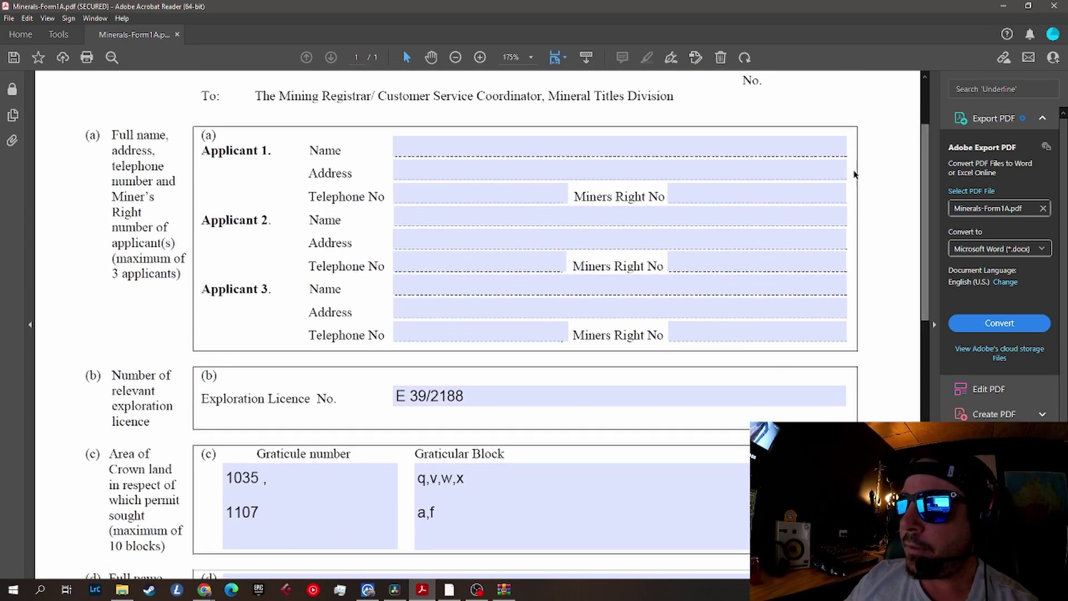
left_click(750, 197)
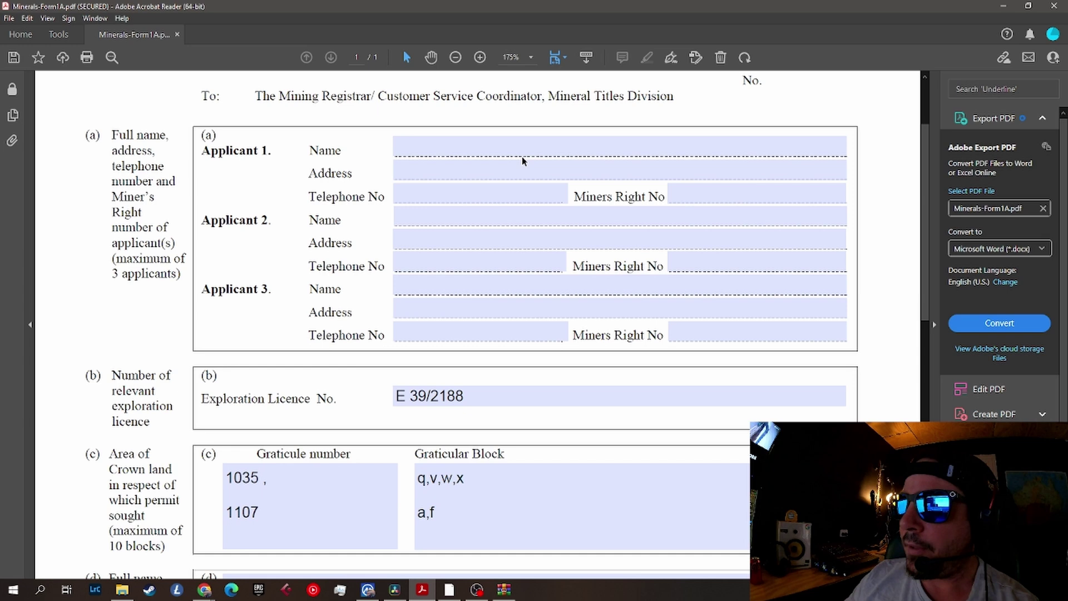
left_click_drag(926, 238, 929, 318)
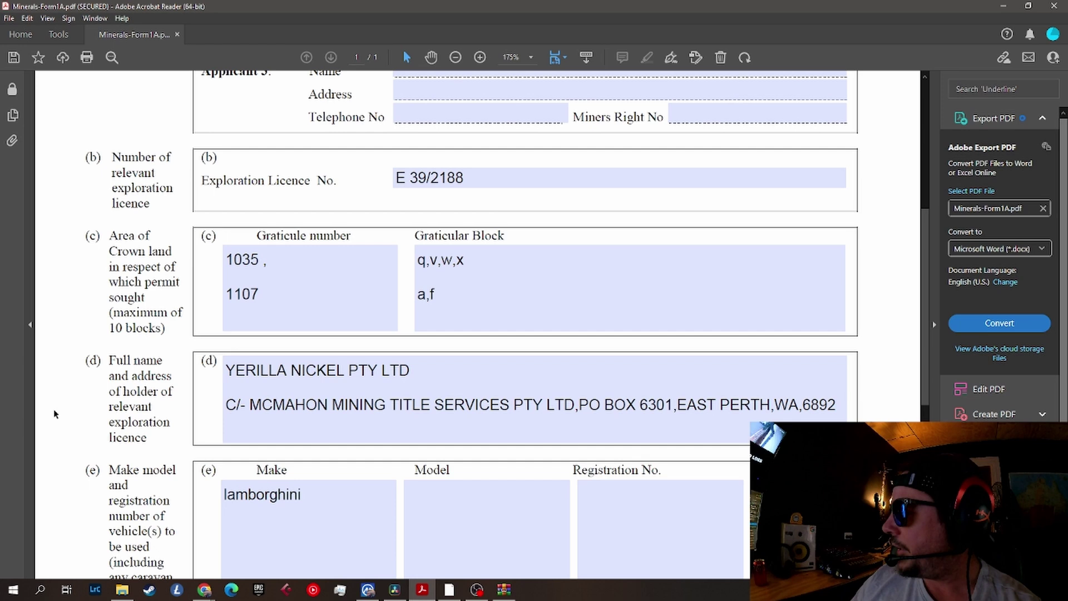
Step: Recheck the E 39/2188 tenement details on the Google Earth Pro map, then bring Form 1A back
mouse_move(449, 589)
left_click(427, 550)
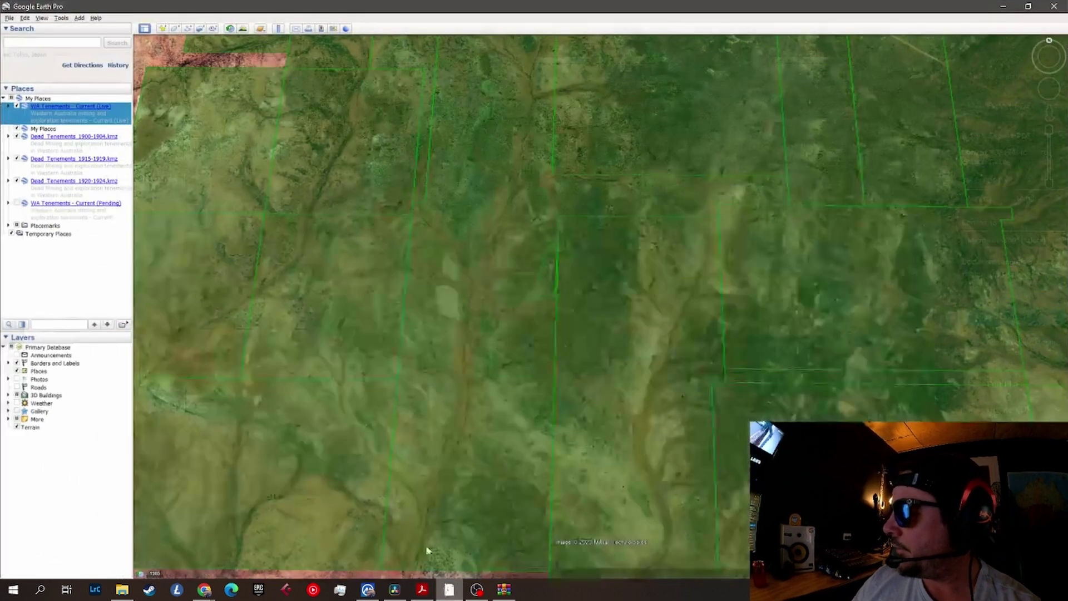
left_click(459, 357)
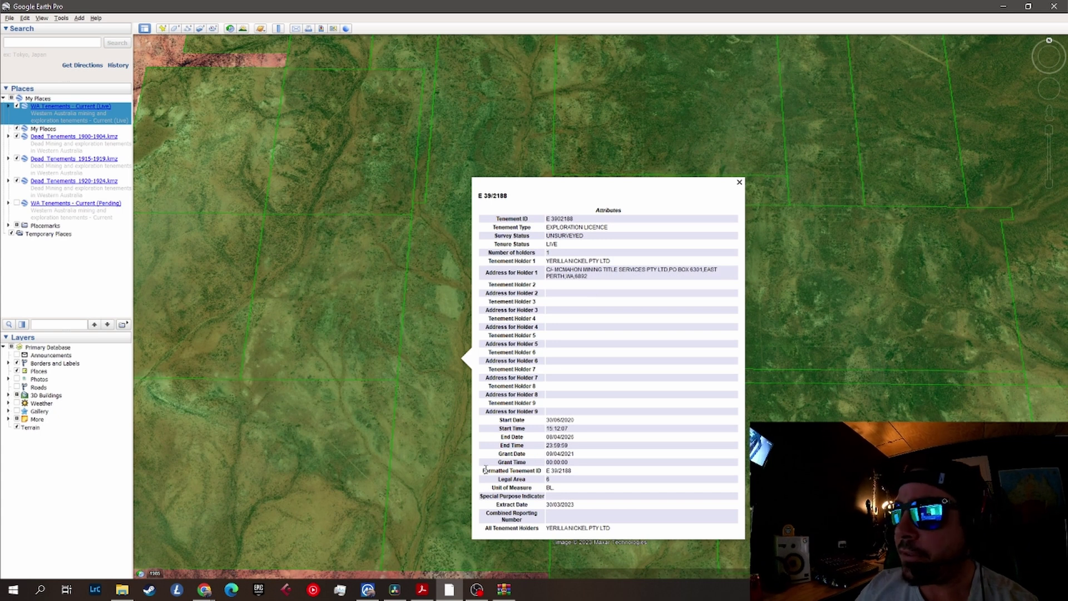
left_click(451, 594)
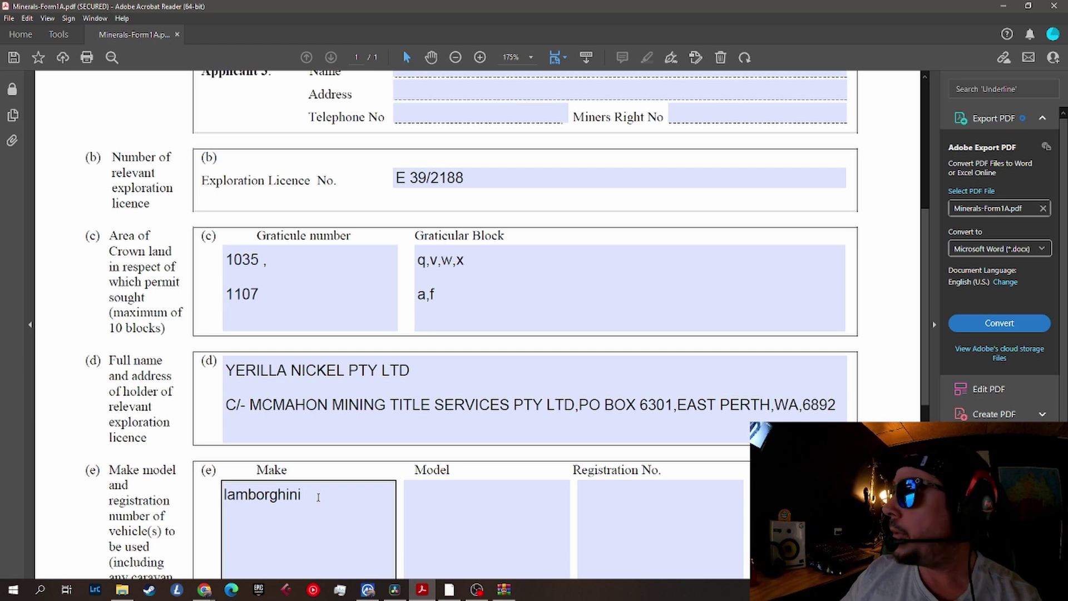
Step: Return to the eMITS Section 40E Tenement Selection page and clear the Tenement ID field
key("alt+Tab")
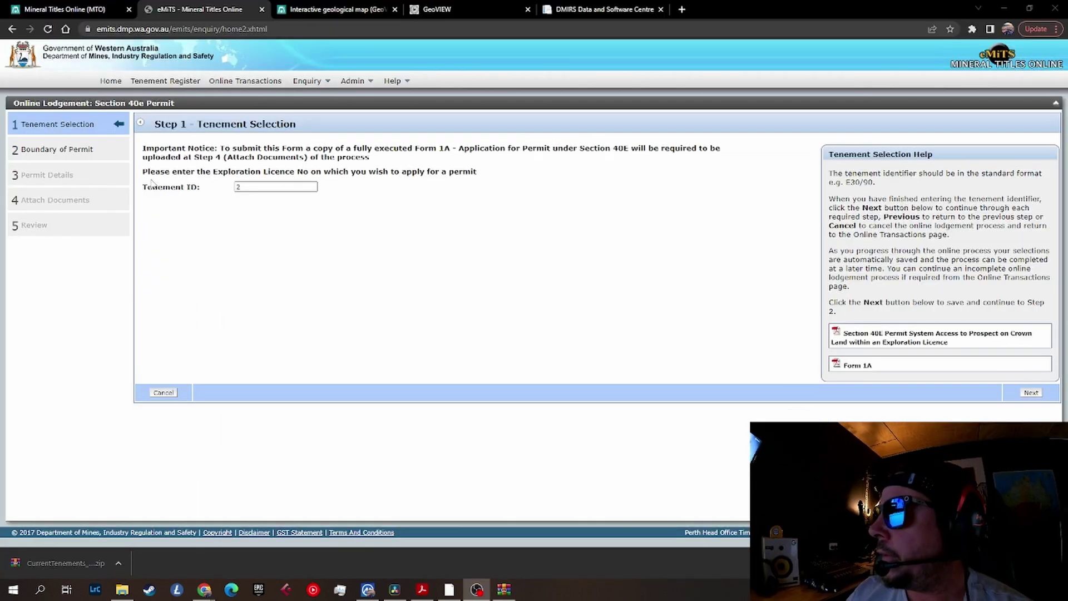
type("2")
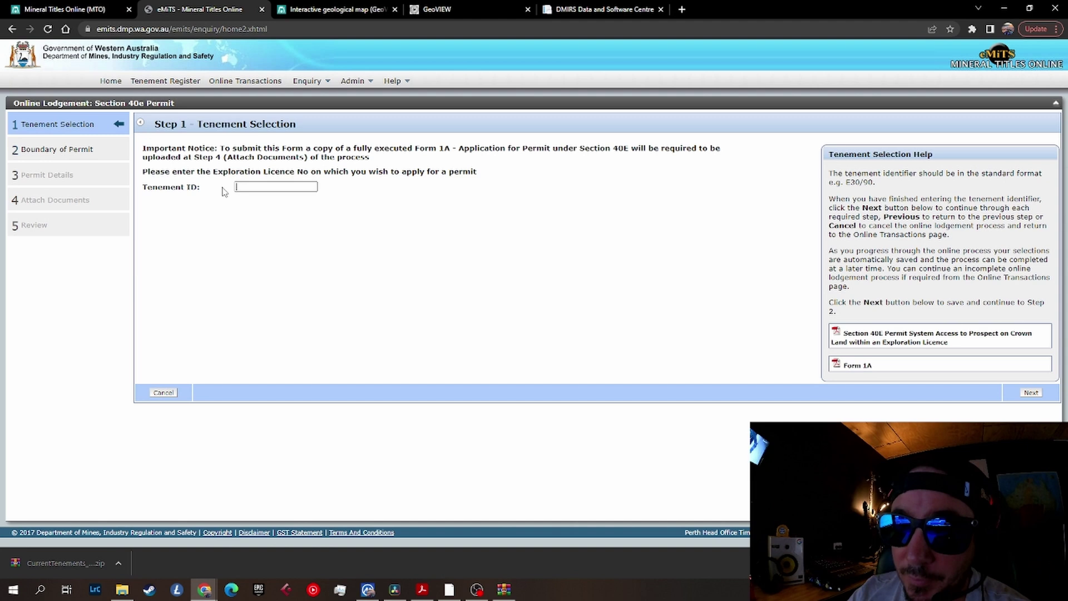